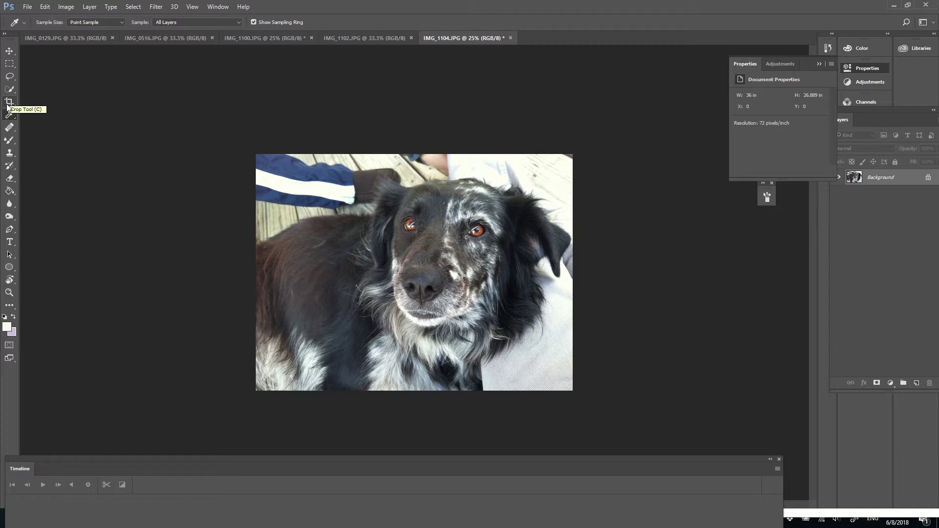
- Add a Black & White adjustment layer with the default settings above the dog photo
left_click(8, 102)
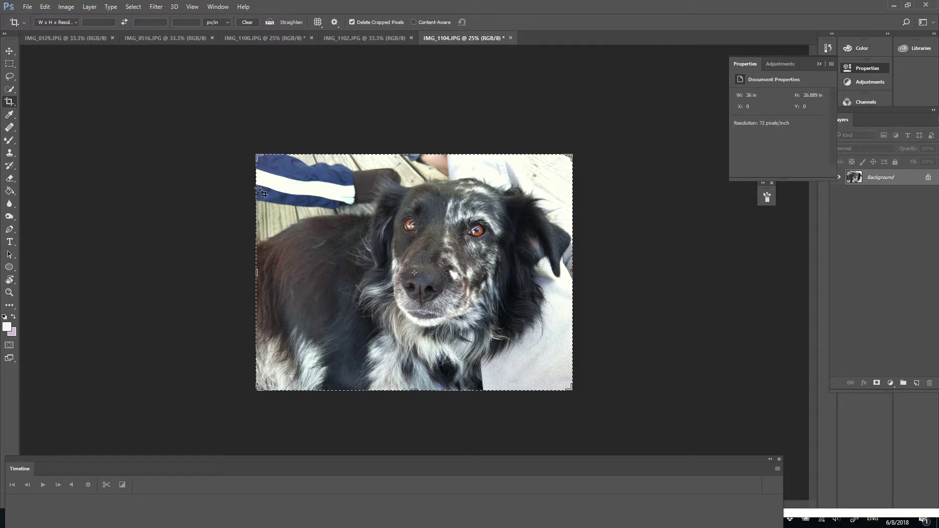
left_click(89, 7)
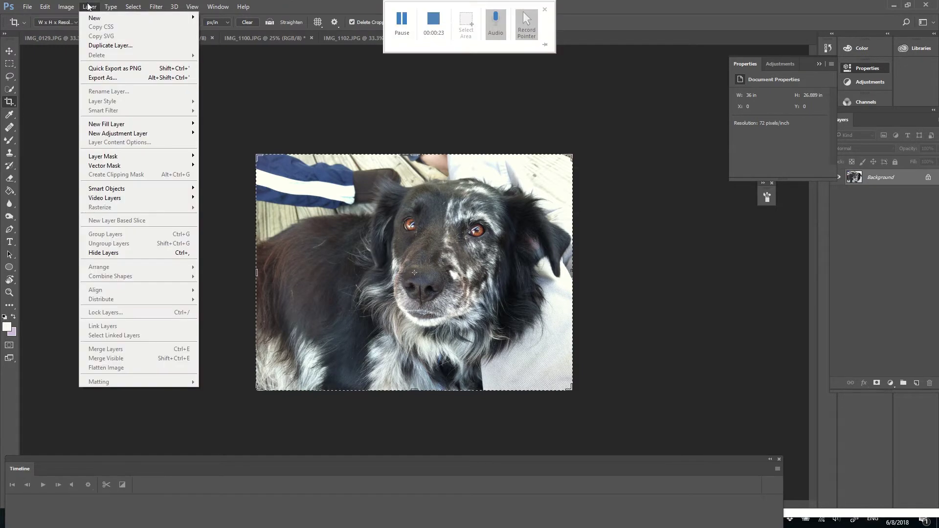
mouse_move(68, 6)
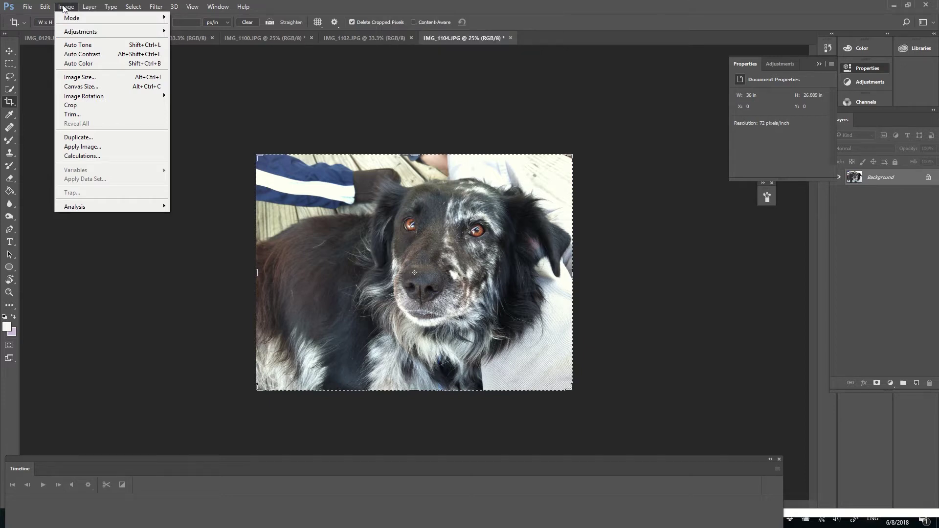
left_click(65, 6)
left_click(89, 6)
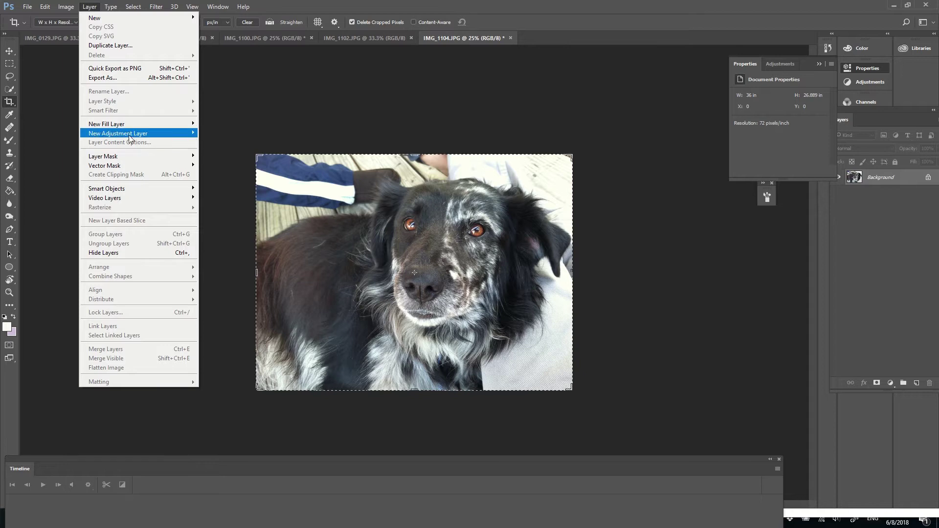
mouse_move(131, 137)
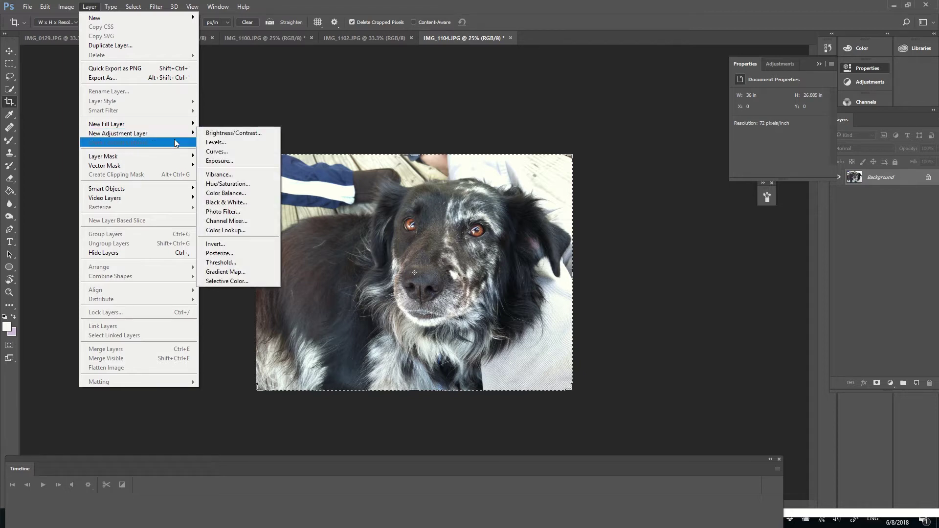
left_click(212, 203)
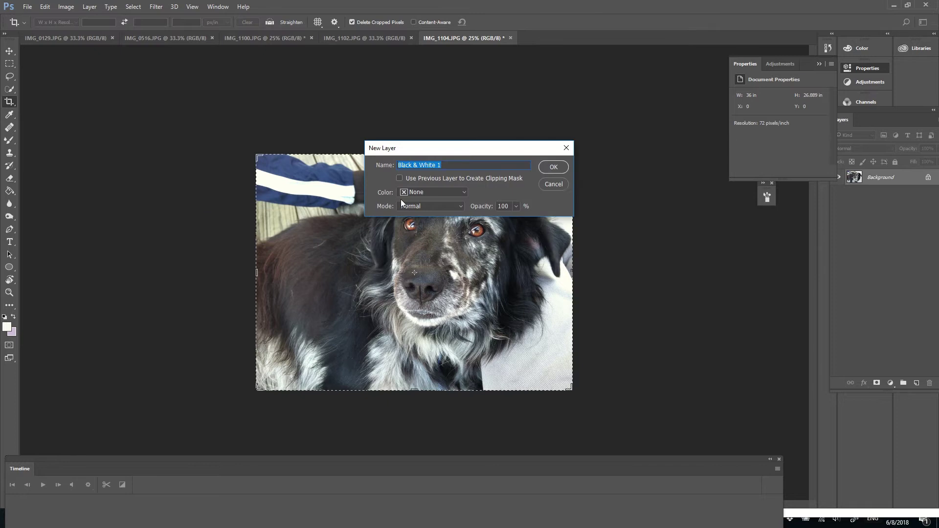
left_click(551, 167)
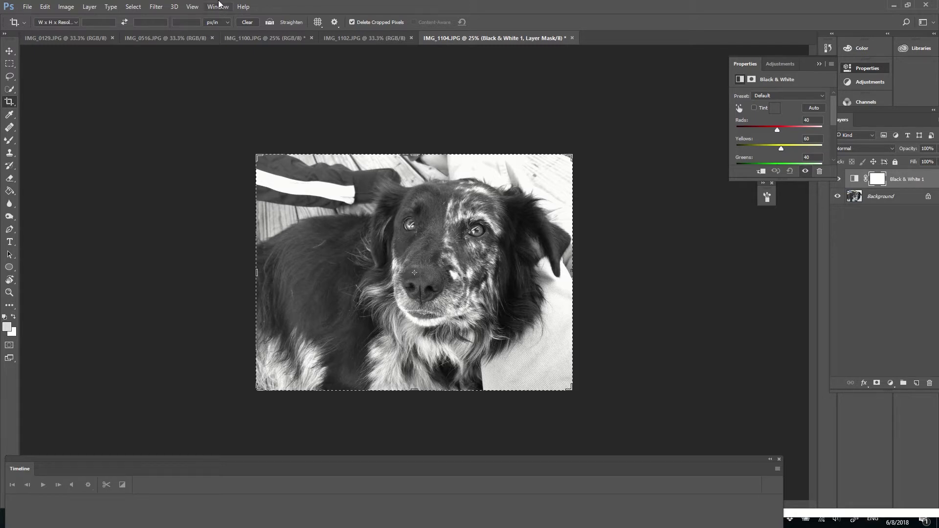
- Add a Brightness/Contrast adjustment layer above the black and white one, with brightness 31 and contrast 23
left_click(71, 6)
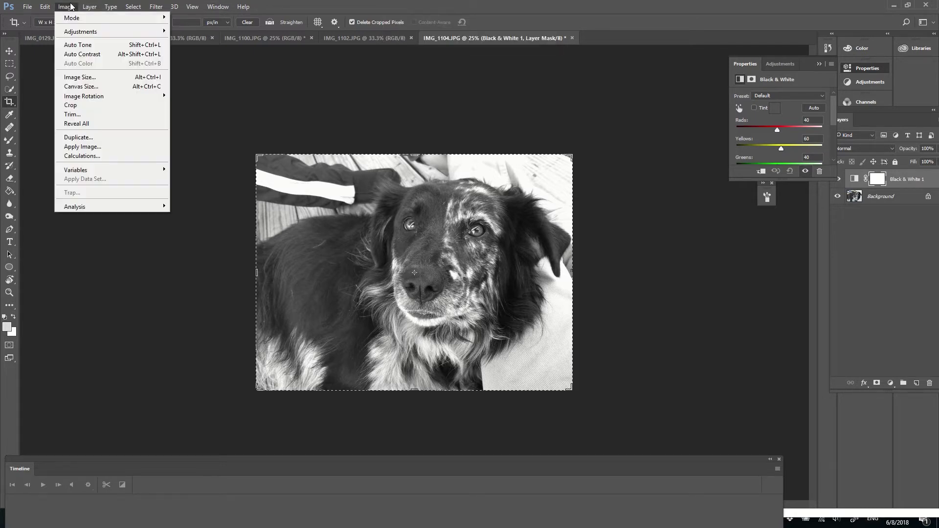
mouse_move(89, 6)
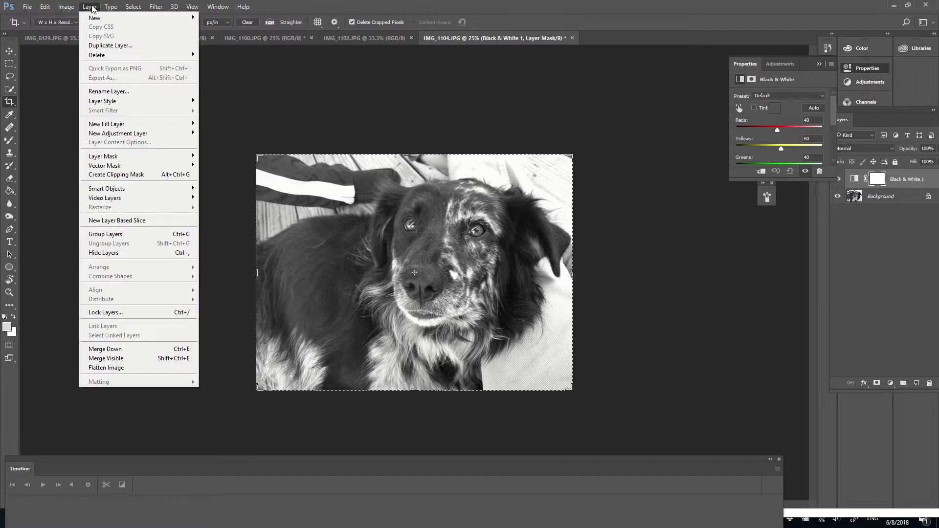
mouse_move(164, 136)
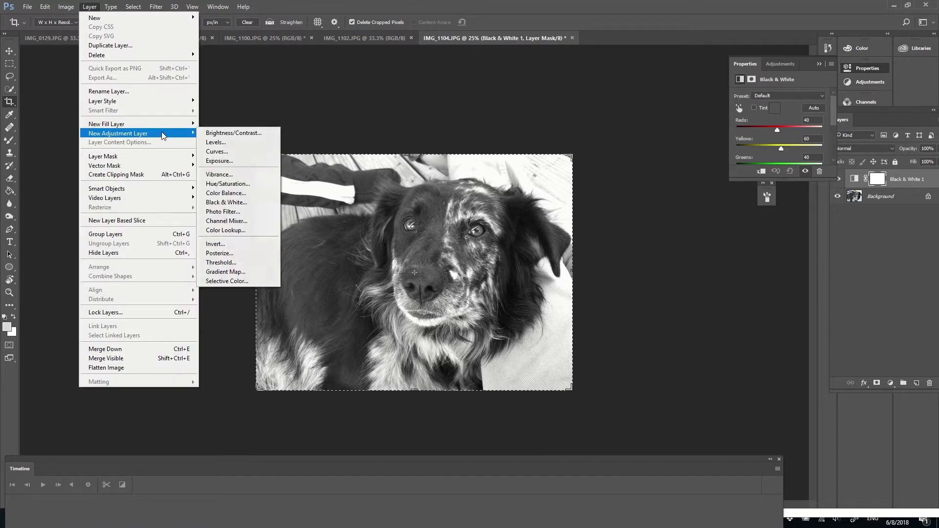
left_click(221, 134)
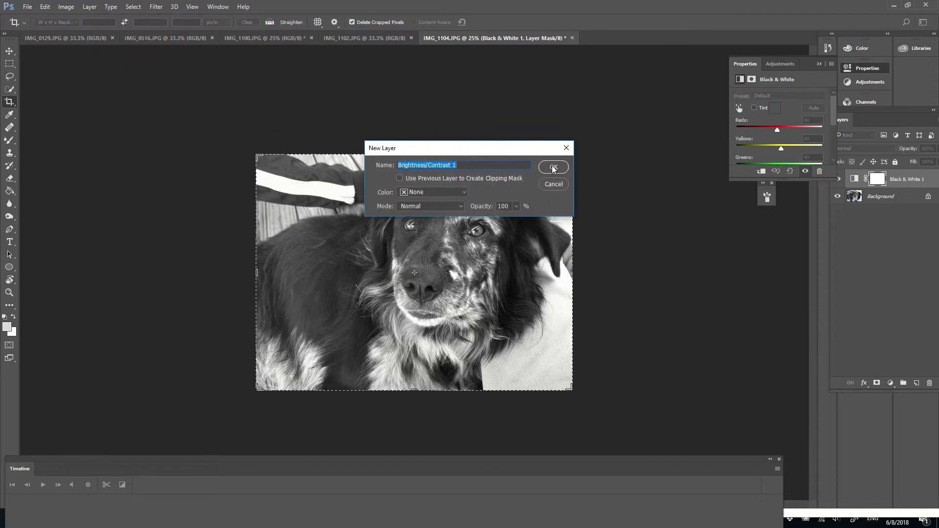
left_click(553, 167)
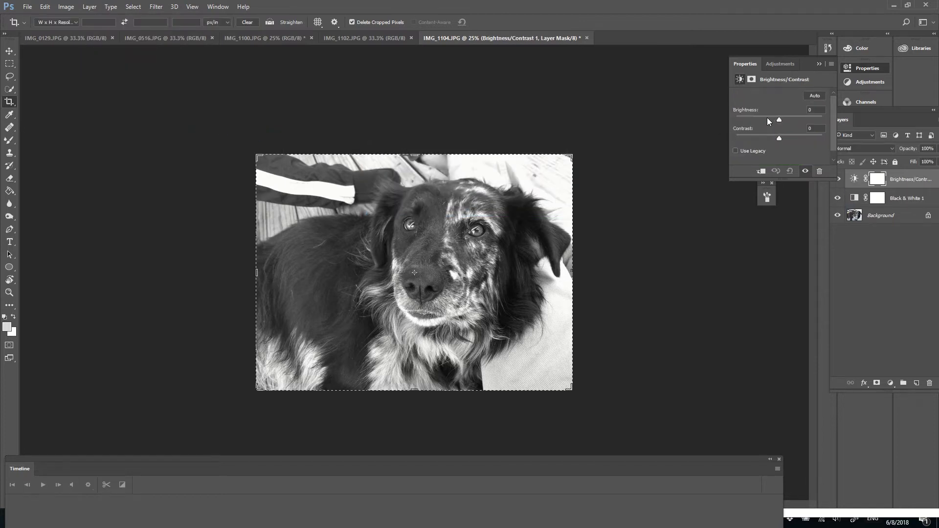
mouse_move(779, 119)
left_mouse_down()
mouse_move(797, 119)
mouse_move(764, 119)
mouse_move(788, 122)
left_mouse_up()
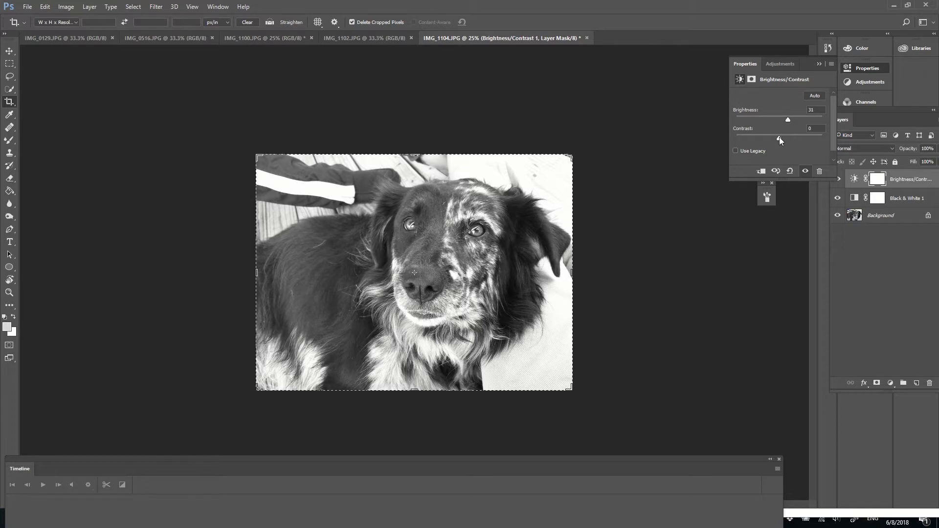
left_click_drag(773, 138, 754, 134)
mouse_move(785, 135)
left_mouse_down()
mouse_move(813, 139)
mouse_move(792, 140)
left_mouse_up()
left_click(156, 7)
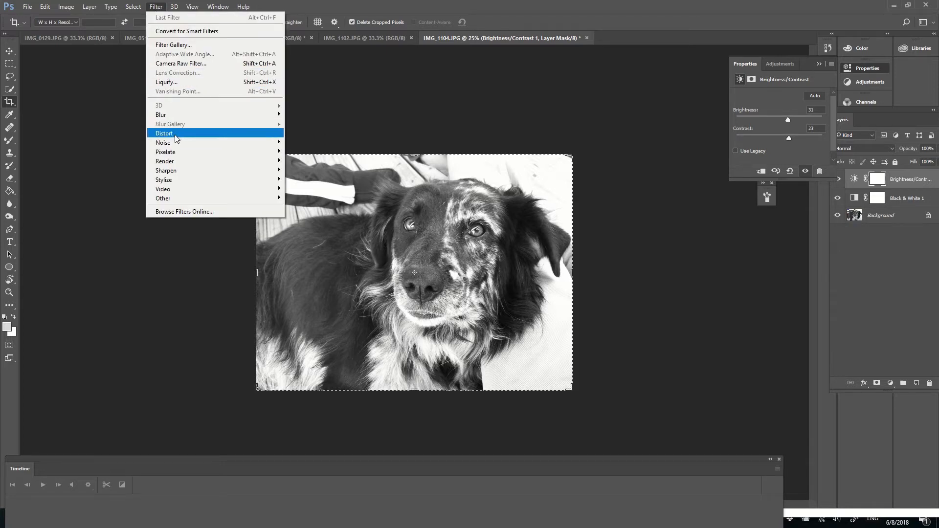
mouse_move(177, 176)
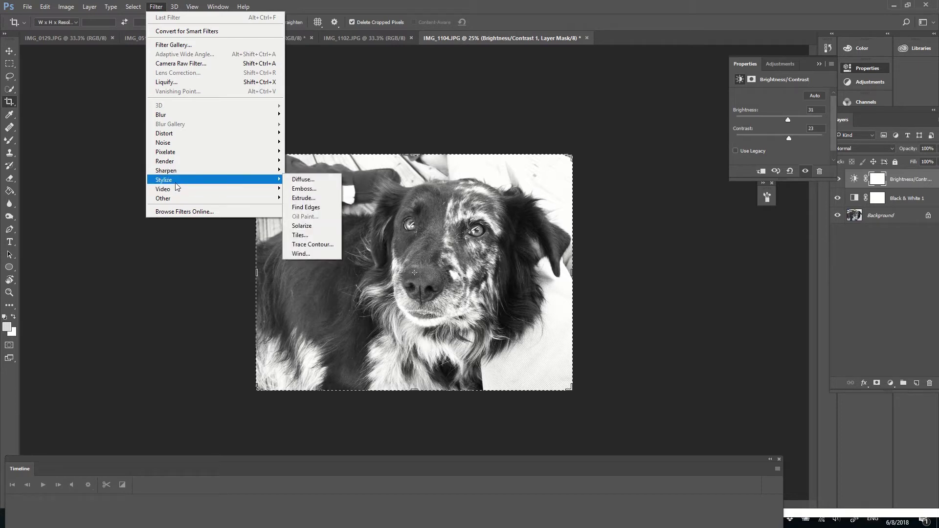
mouse_move(176, 201)
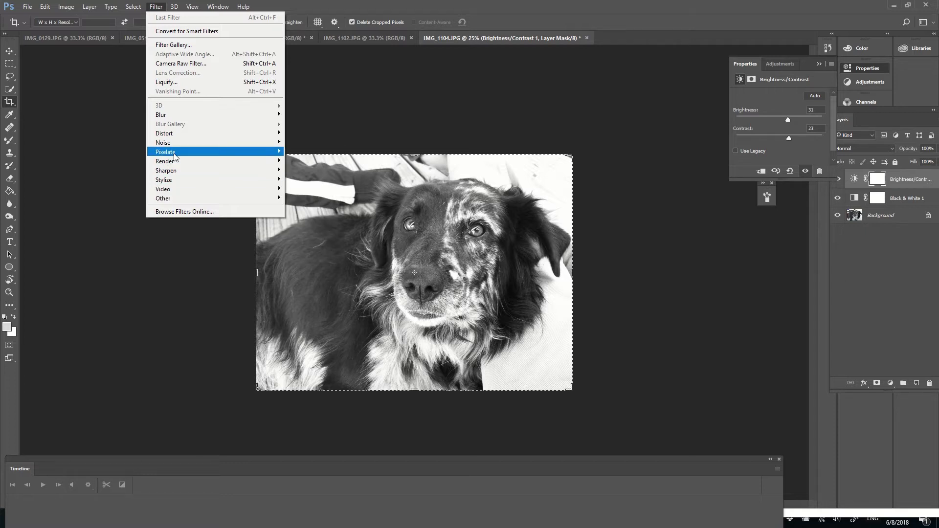
mouse_move(175, 157)
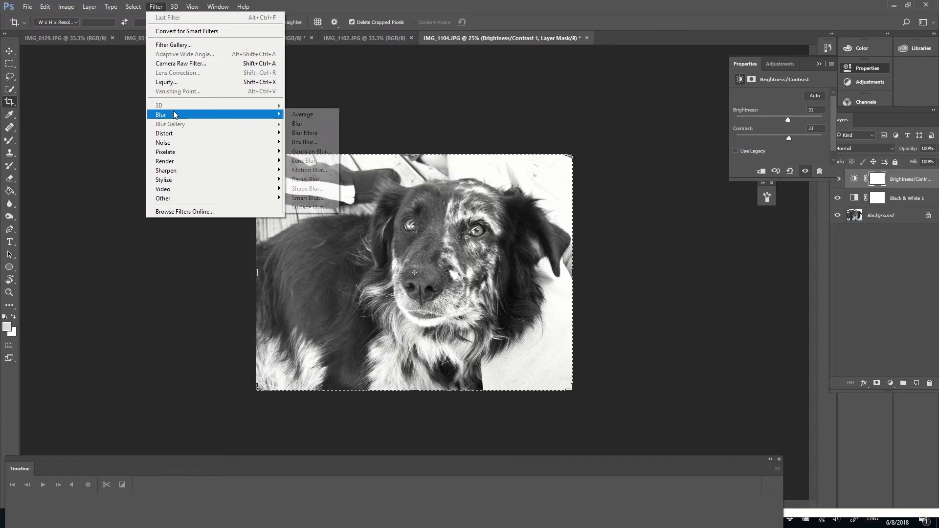
mouse_move(174, 113)
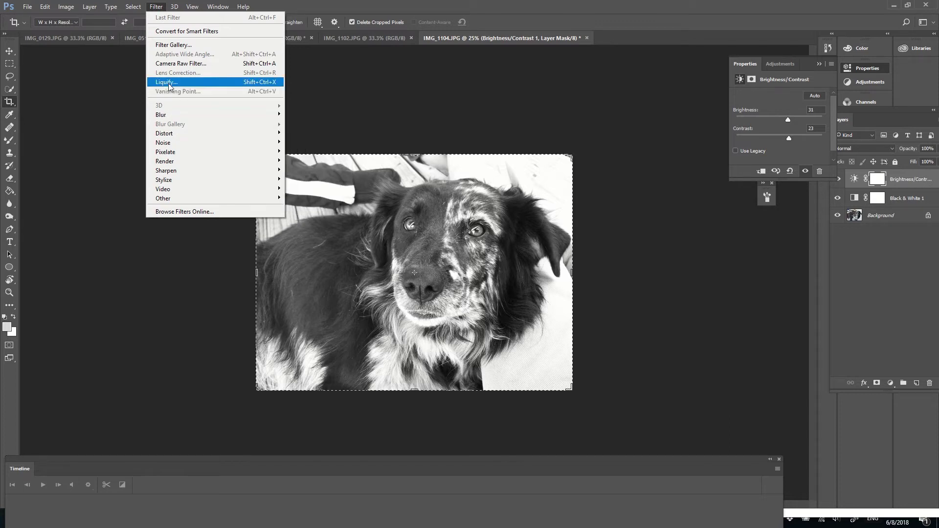
mouse_move(130, 7)
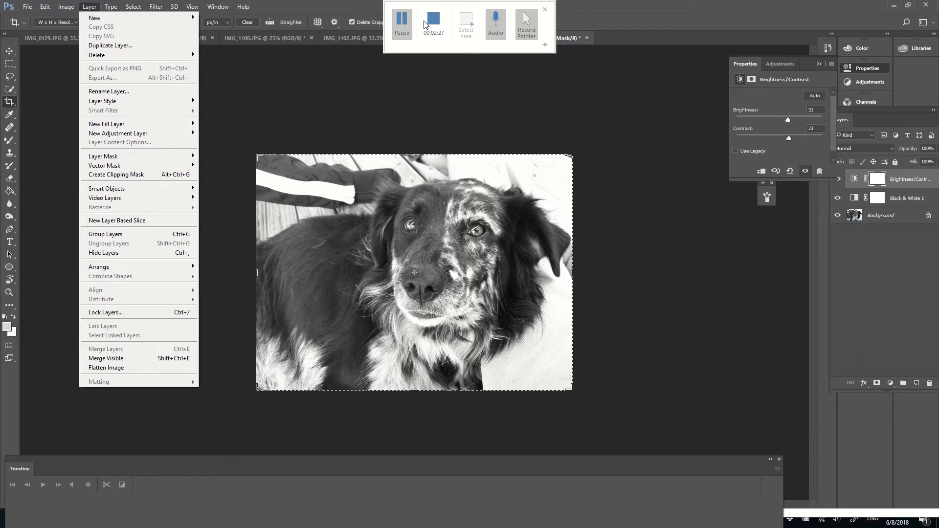
left_click(406, 24)
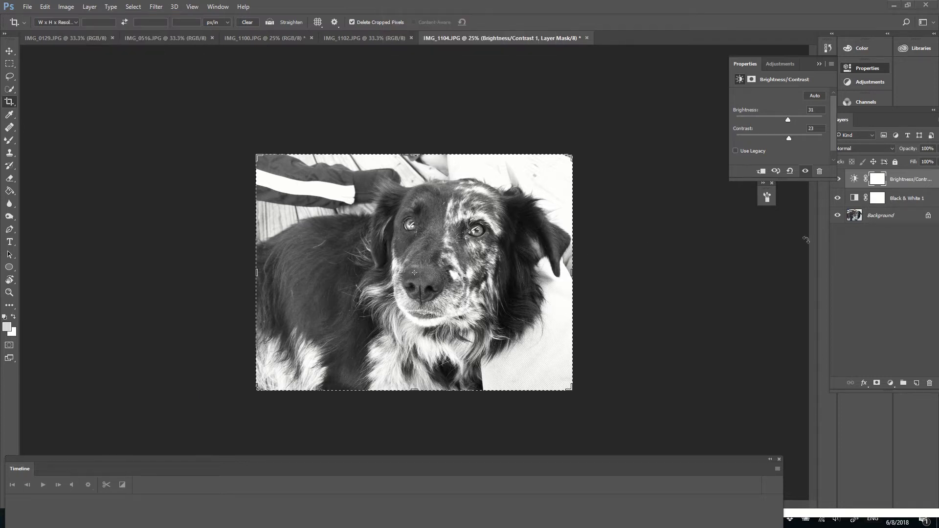
- Merge the two adjustment layers and the Background into a single layer
left_click(898, 219, "shift")
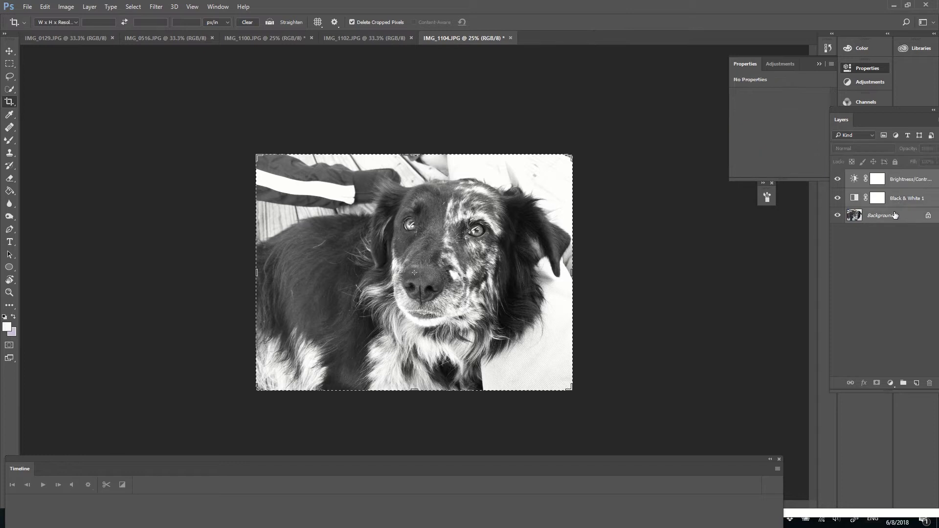
right_click(896, 216)
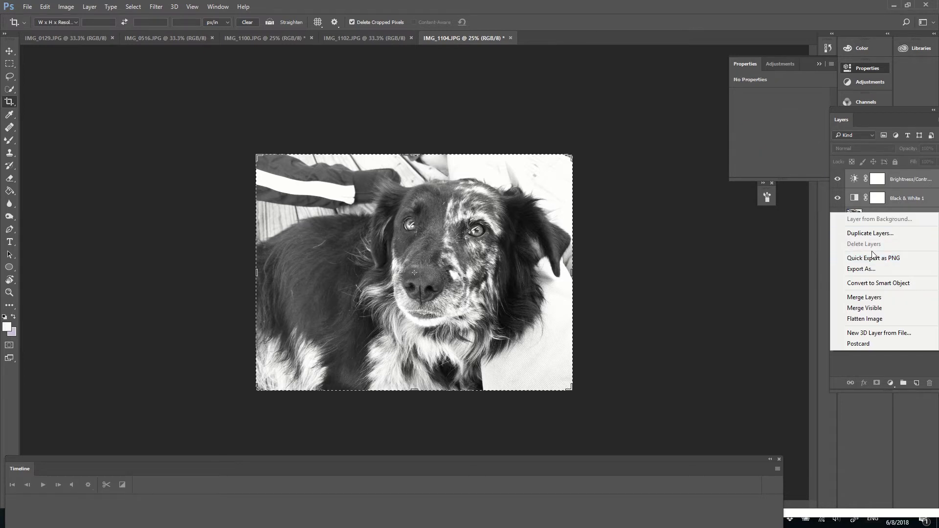
left_click(862, 298)
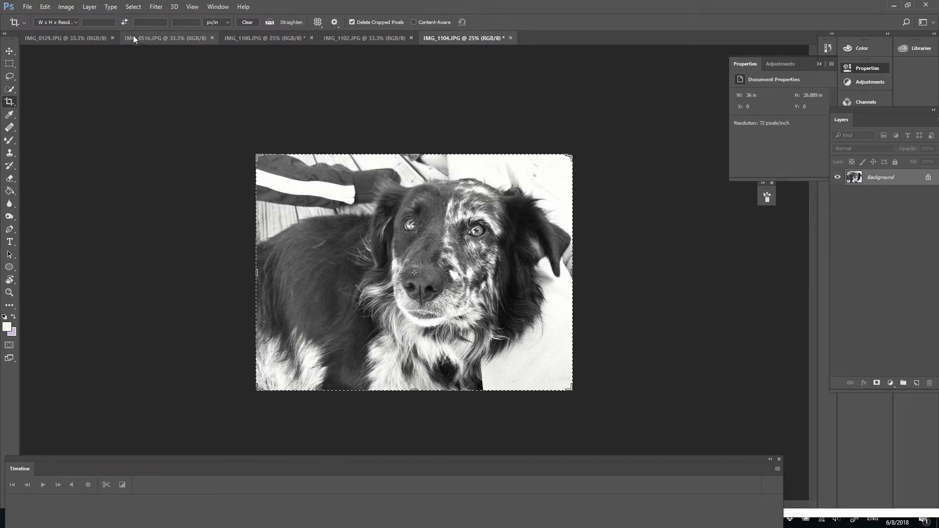
left_click(70, 8)
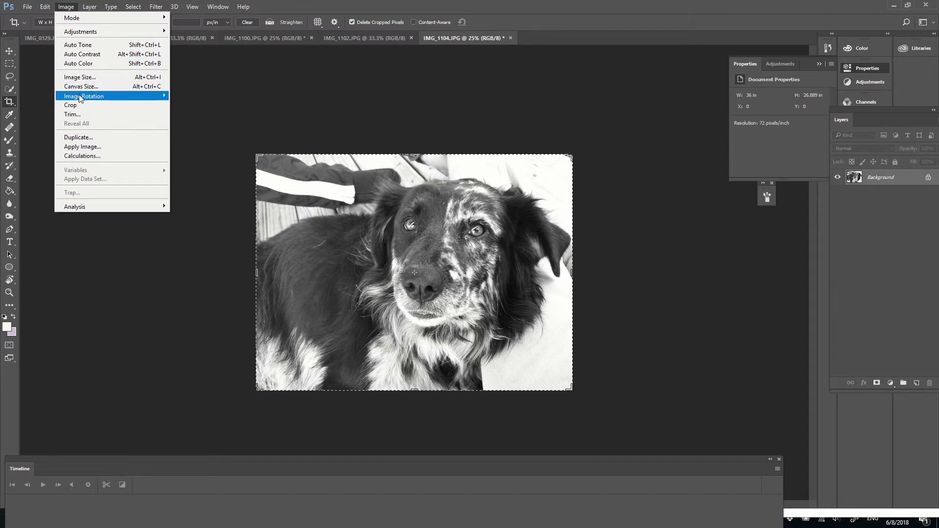
mouse_move(88, 32)
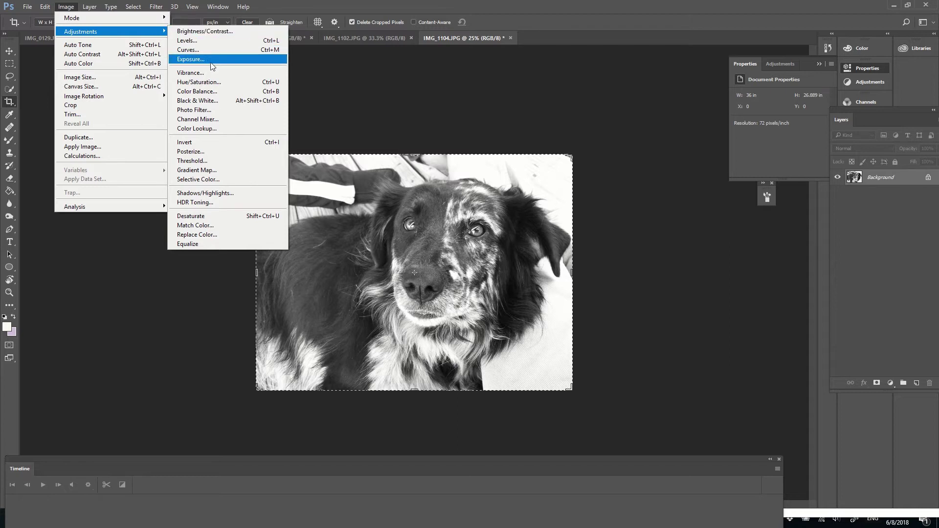
left_click(211, 162)
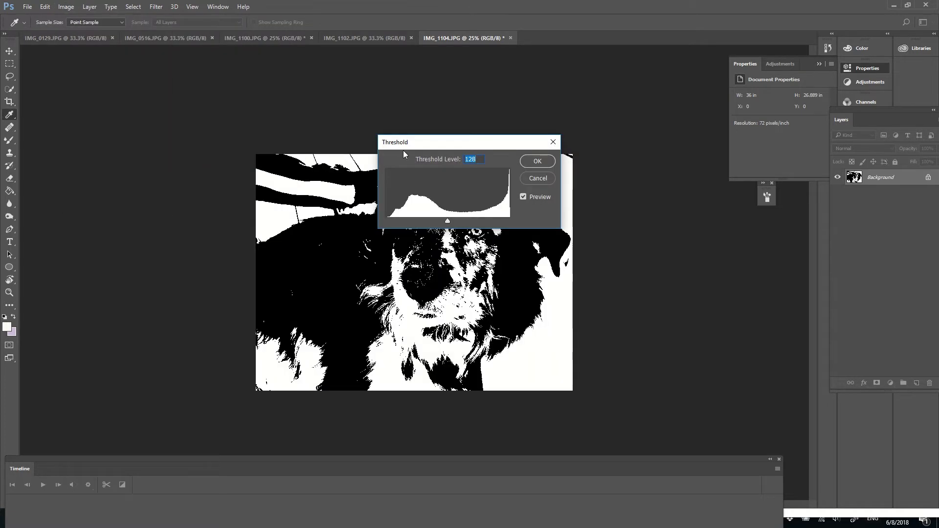
left_click_drag(470, 147, 242, 64)
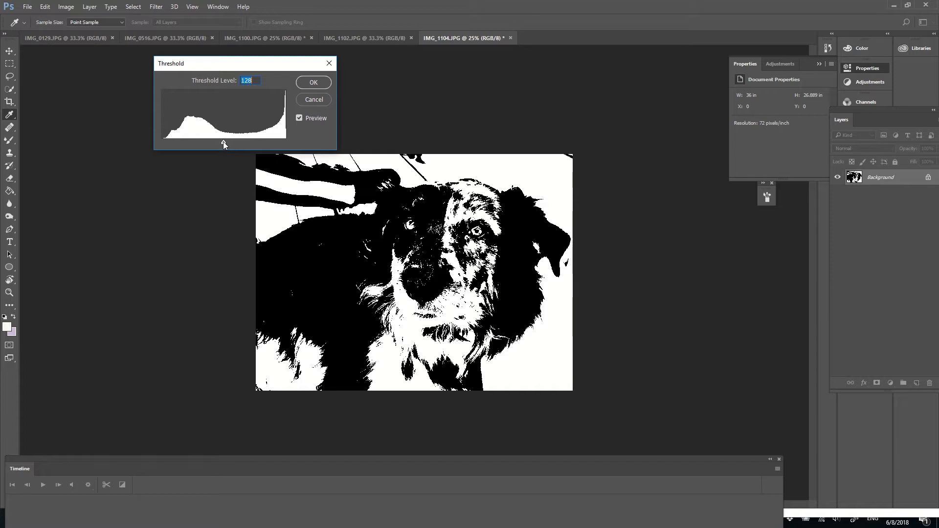
mouse_move(223, 142)
left_mouse_down()
mouse_move(285, 142)
mouse_move(195, 139)
mouse_move(244, 140)
mouse_move(233, 142)
left_mouse_up()
left_click_drag(249, 140, 205, 140)
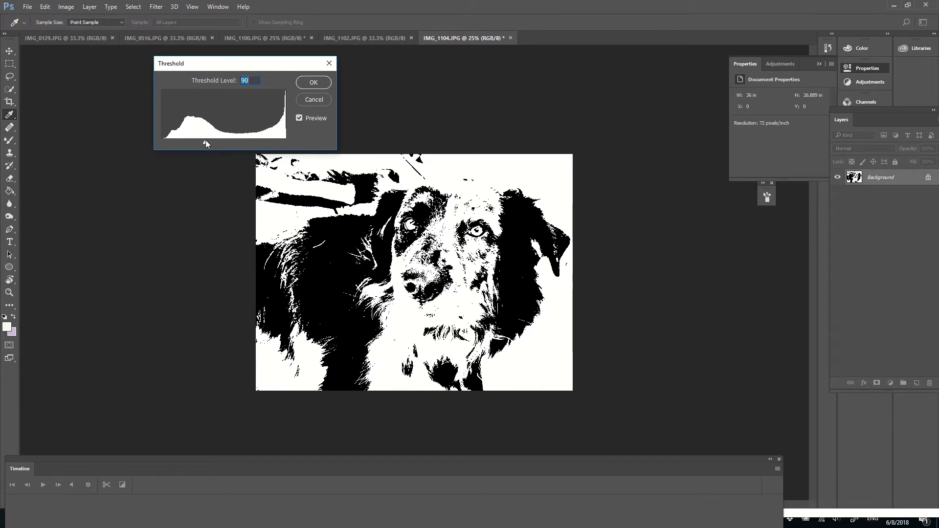
left_click(314, 99)
key("c")
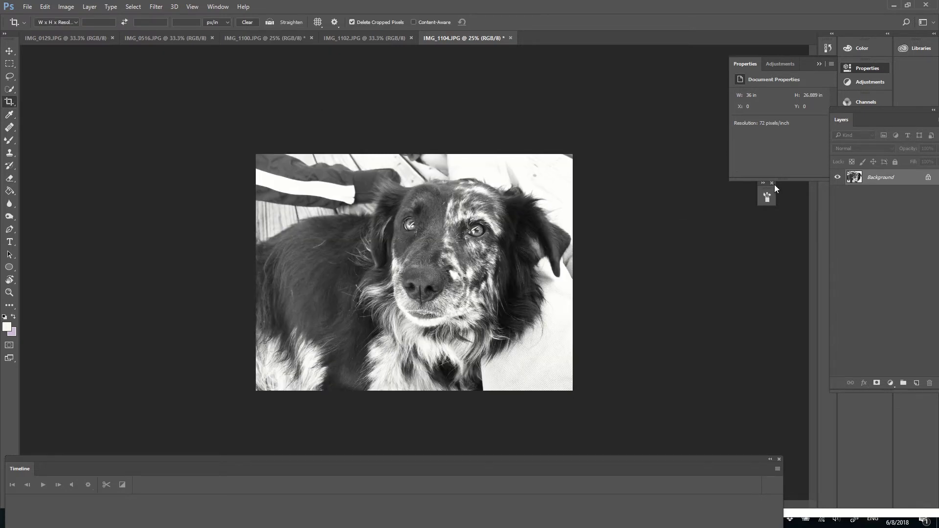
- Duplicate the merged Background layer within the same document
right_click(888, 178)
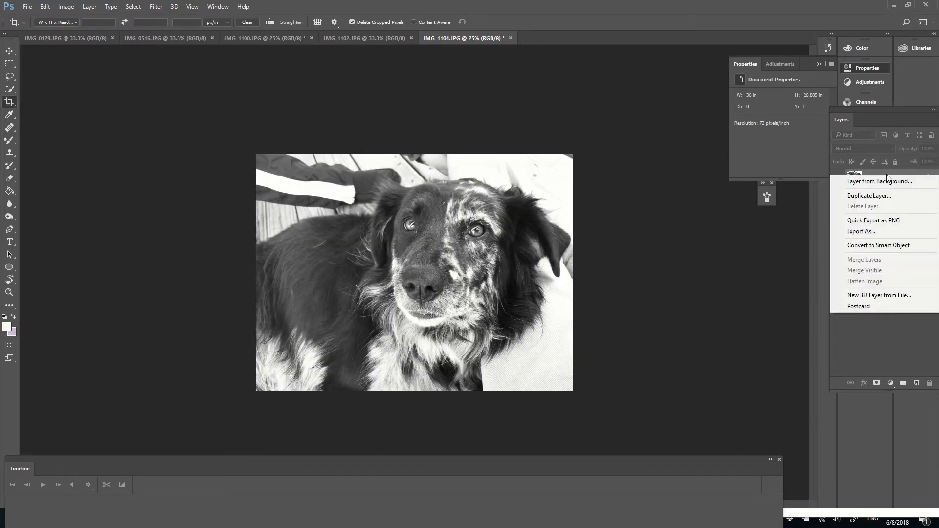
left_click(876, 196)
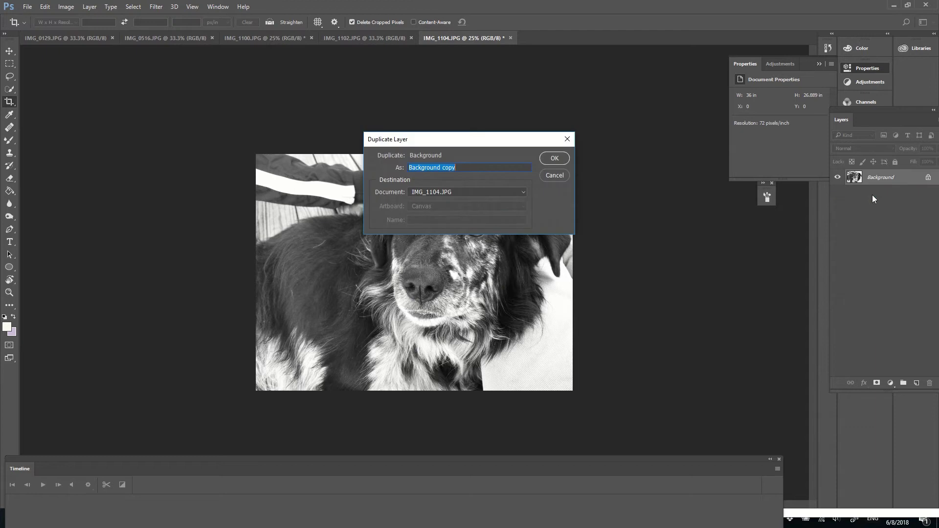
left_click(546, 162)
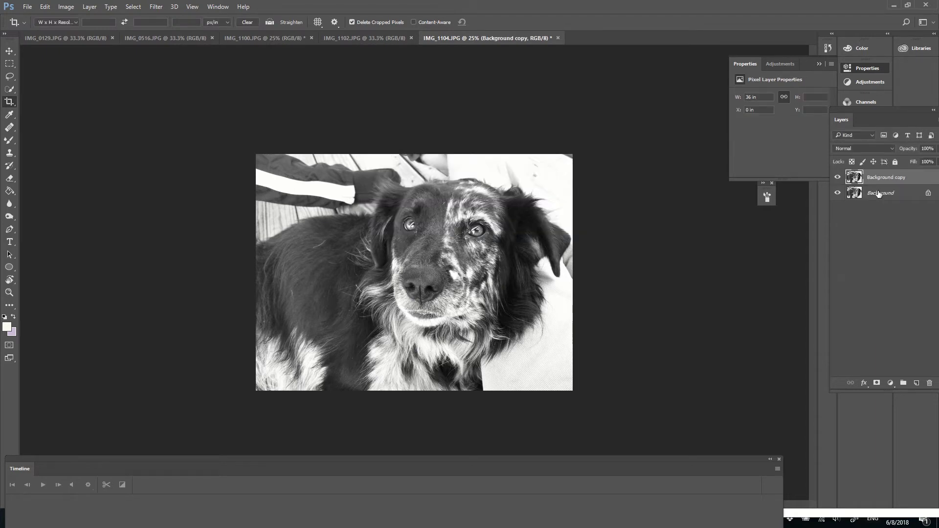
- Convert the locked Background into a regular layer with the default settings, and select the duplicate layer above it
double_click(882, 193)
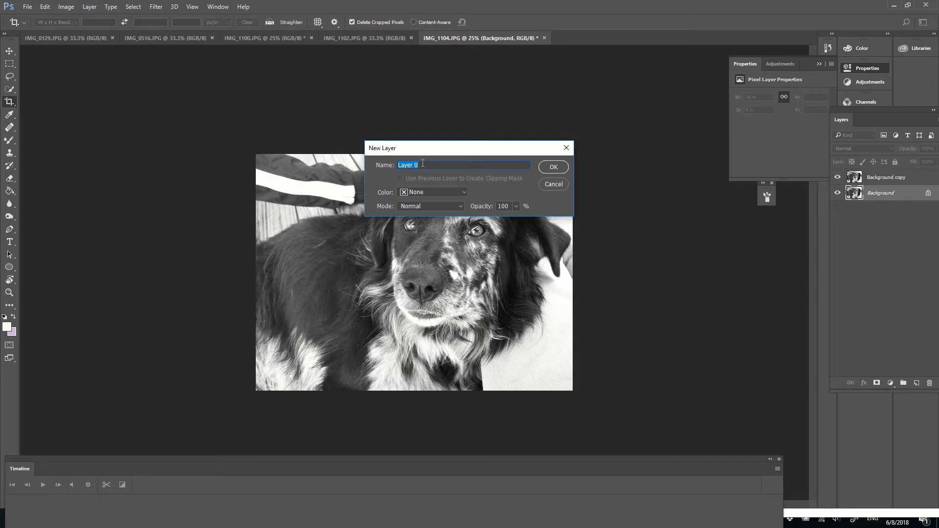
left_click(564, 168)
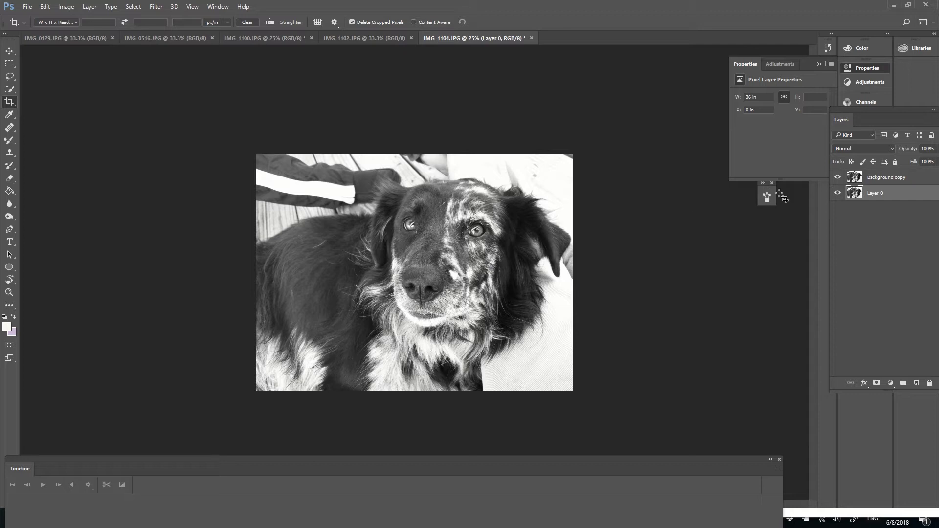
left_click(866, 179)
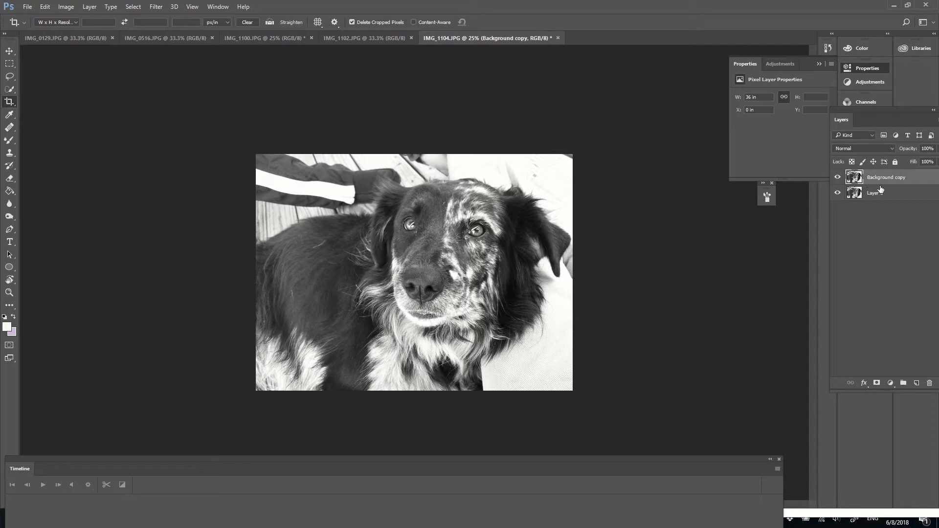
- Hide Layer 0 and select the Background copy layer above it
left_click(872, 194)
left_click(839, 192)
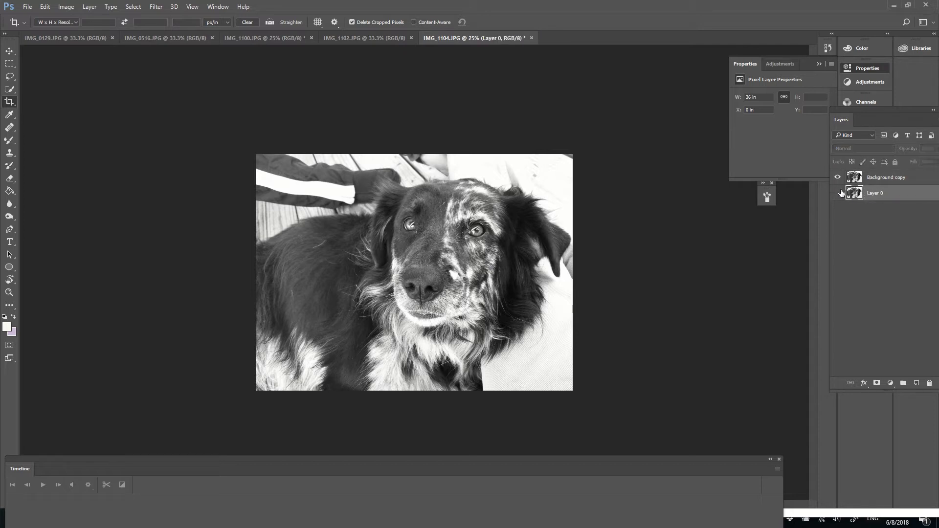
left_click(879, 179)
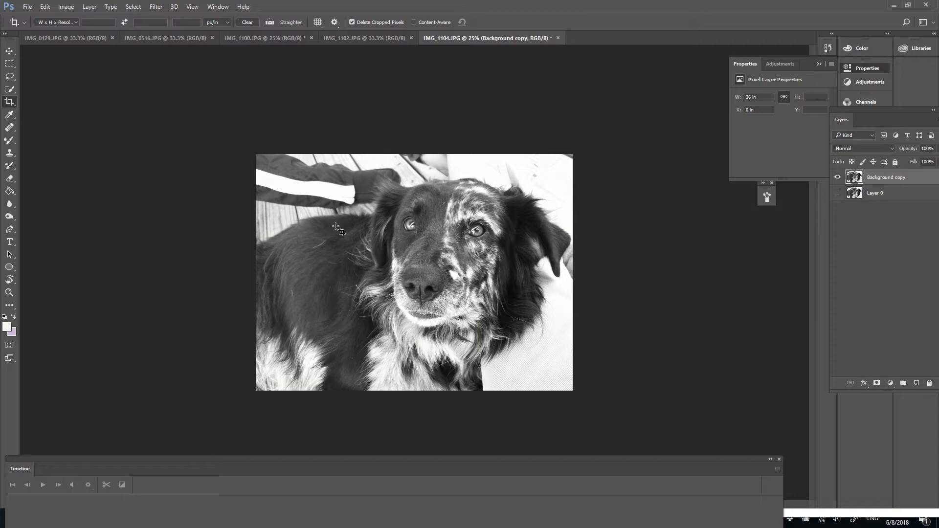
- Apply a Threshold adjustment with level 94 to the Background copy layer
left_click(70, 7)
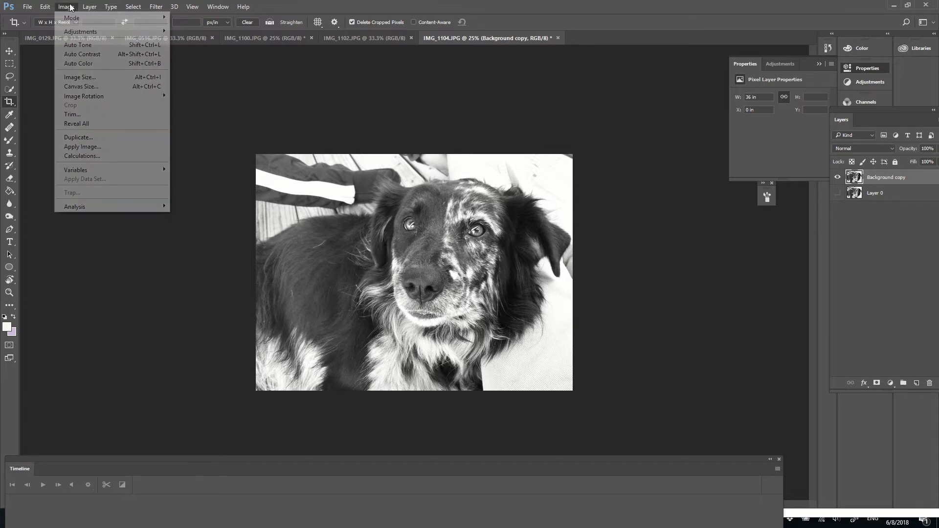
mouse_move(78, 33)
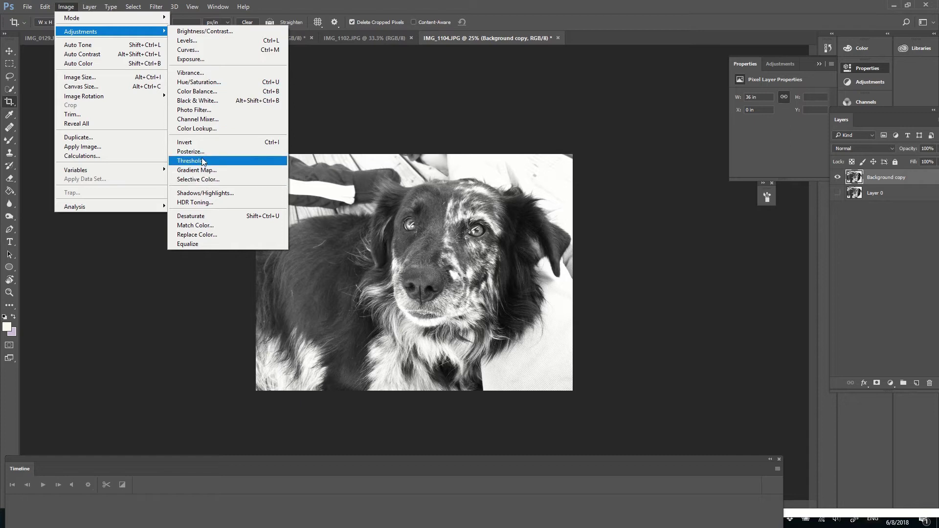
left_click(203, 162)
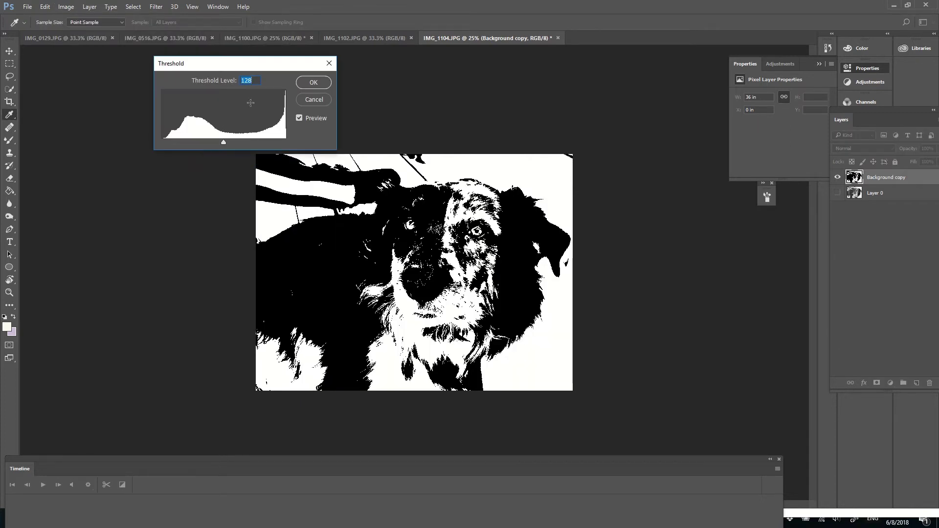
mouse_move(222, 141)
left_mouse_down()
mouse_move(207, 141)
mouse_move(230, 141)
mouse_move(168, 140)
mouse_move(288, 145)
mouse_move(209, 140)
left_mouse_up()
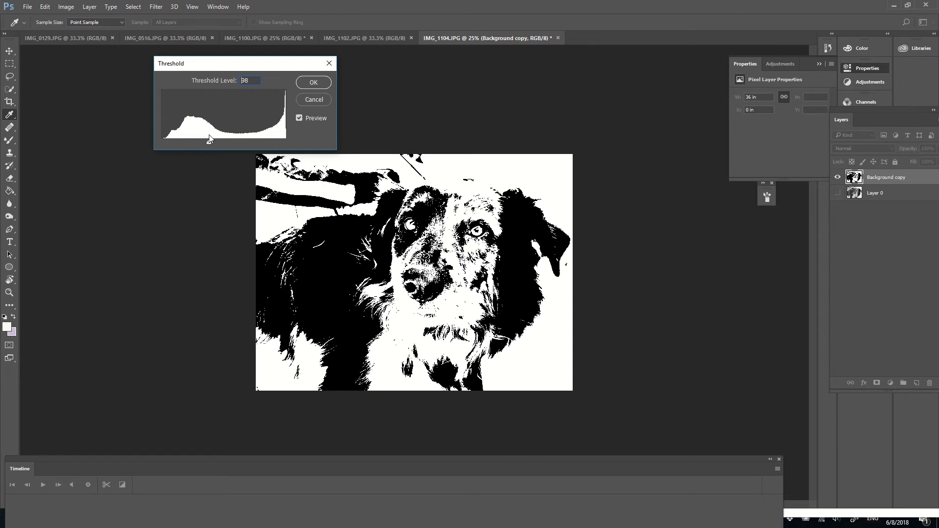
mouse_move(208, 139)
left_mouse_down()
mouse_move(168, 139)
mouse_move(215, 136)
mouse_move(207, 137)
left_mouse_up()
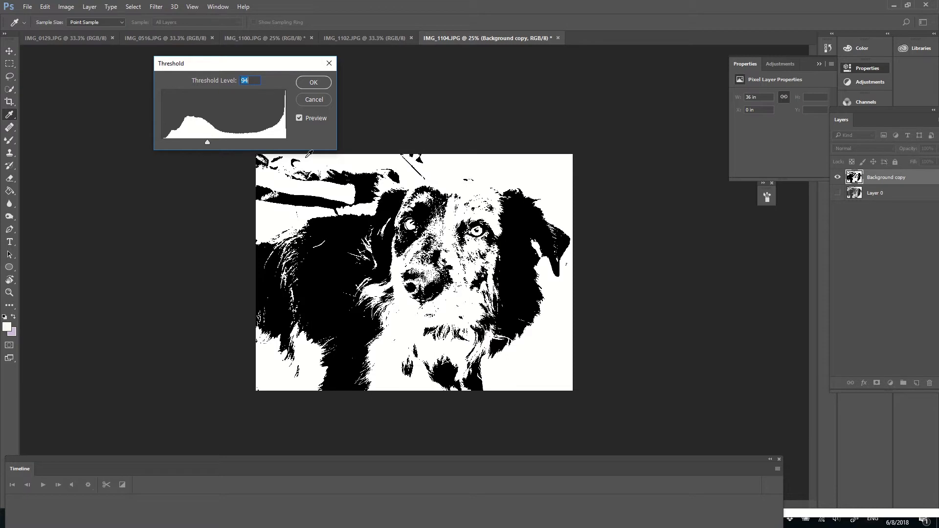
left_click(323, 81)
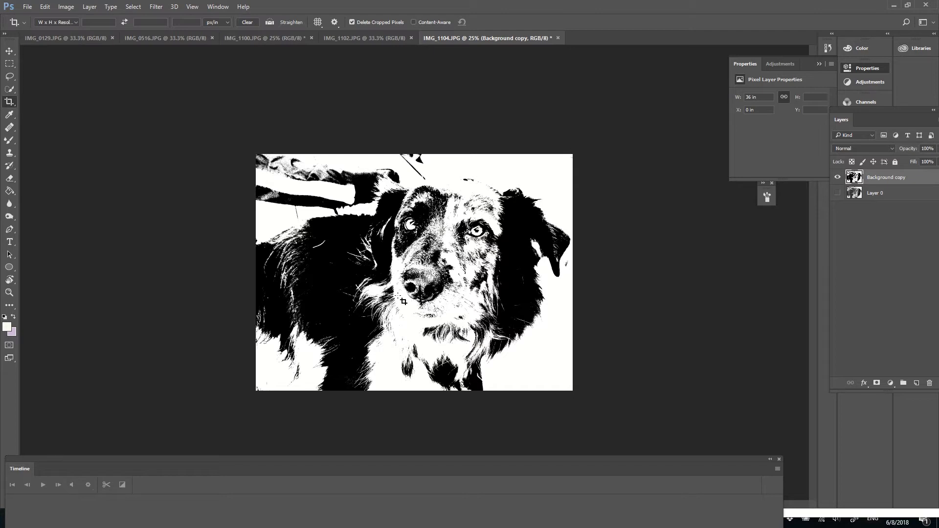
- Hide the Background copy layer and show Layer 0
left_click(838, 192)
left_click(838, 178)
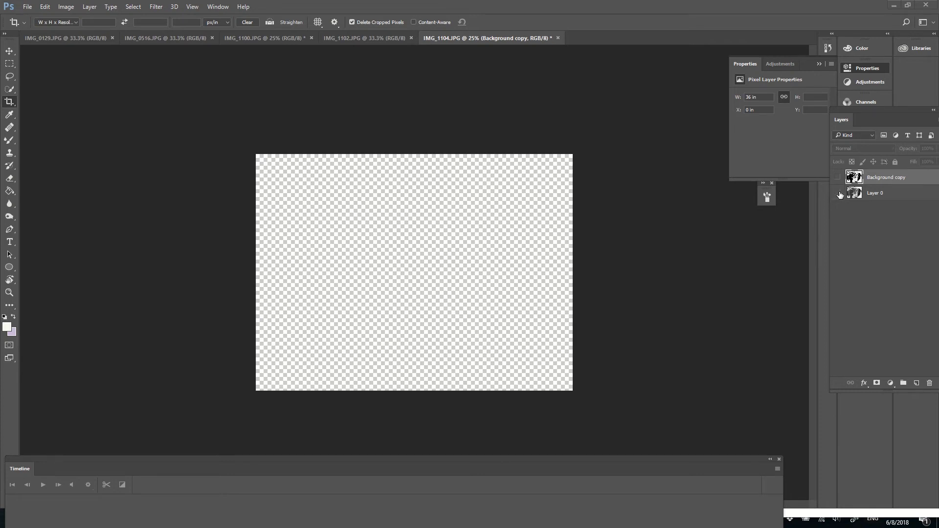
left_click(838, 194)
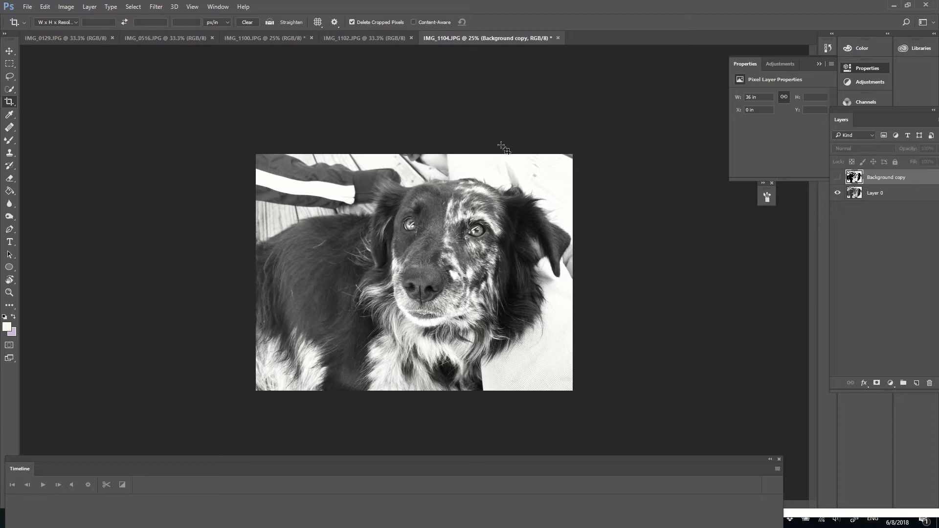
- Select Layer 0 and apply a Threshold adjustment with level 156 to it
left_click(95, 6)
mouse_move(67, 6)
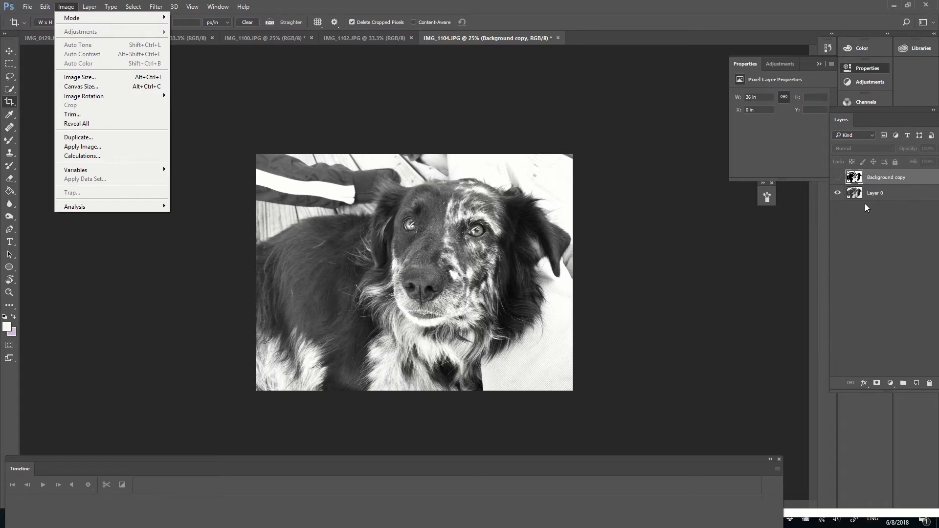
left_click(873, 193)
left_click(874, 192)
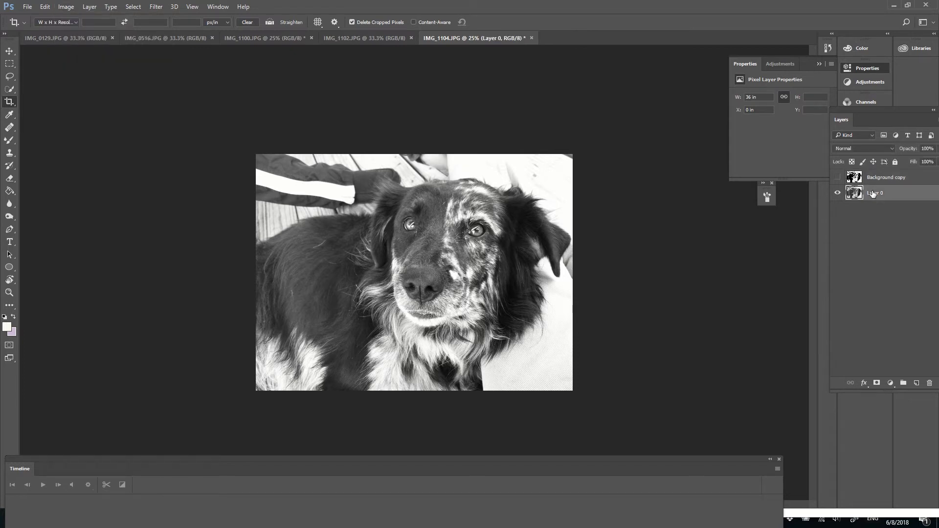
left_click(69, 7)
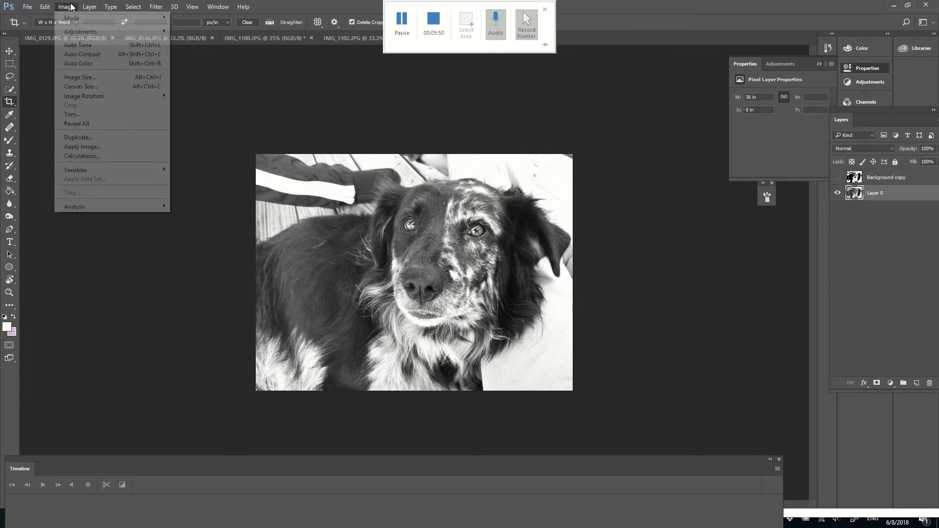
mouse_move(81, 31)
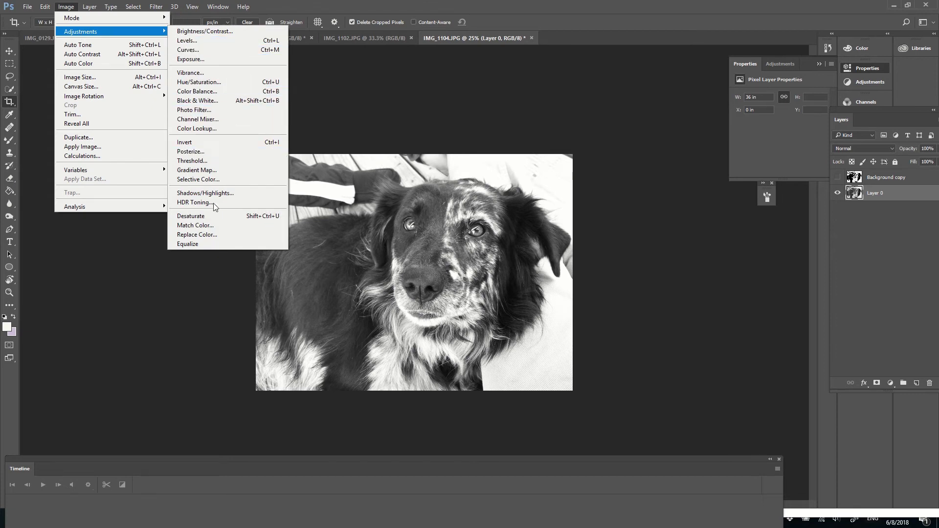
left_click(213, 161)
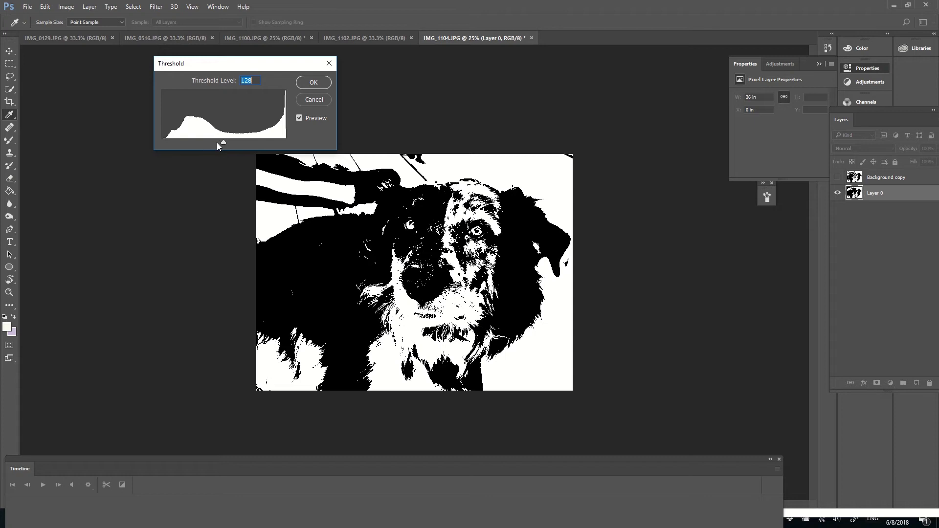
left_click_drag(223, 143, 244, 137)
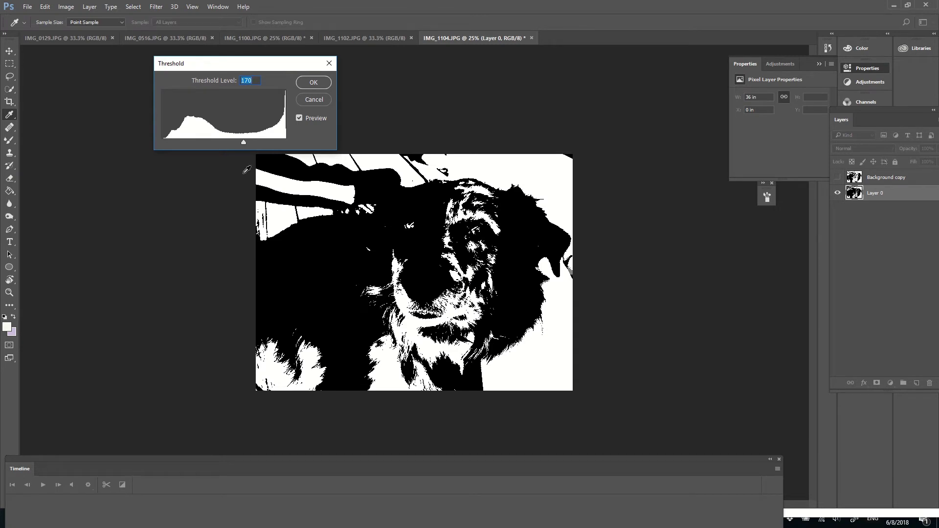
mouse_move(243, 140)
left_mouse_down()
mouse_move(255, 140)
mouse_move(225, 140)
mouse_move(253, 143)
mouse_move(236, 142)
left_mouse_up()
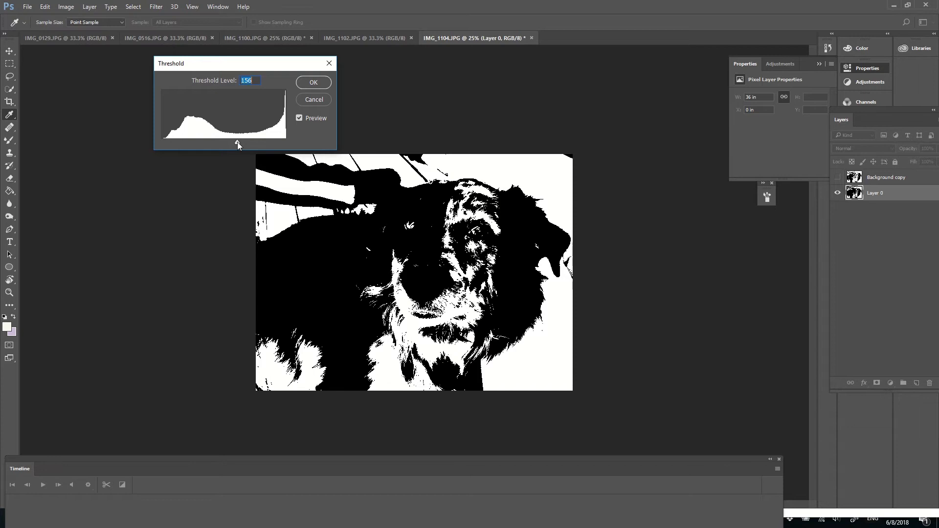
left_click(311, 83)
key("c")
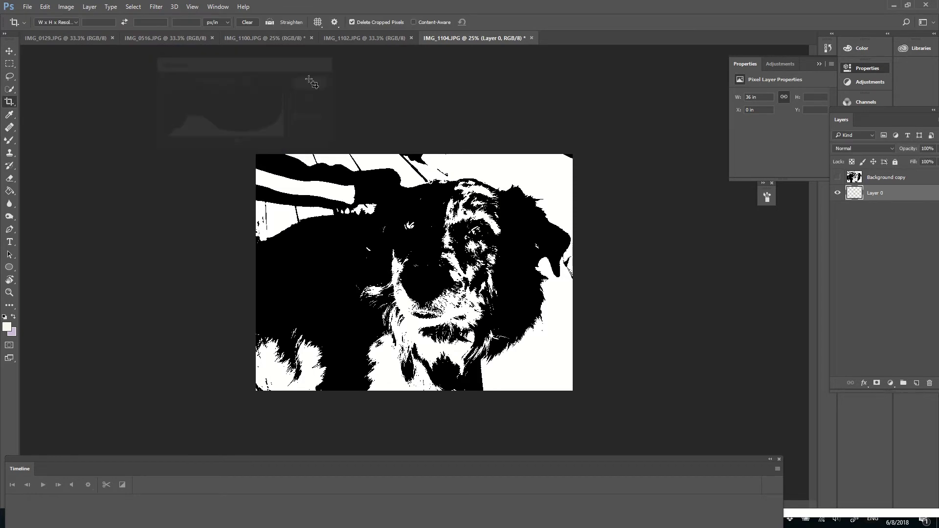
- Show and select the Background copy layer, and set up the Eraser with a round 111 px brush of increased hardness
left_click(877, 178)
left_click(838, 177)
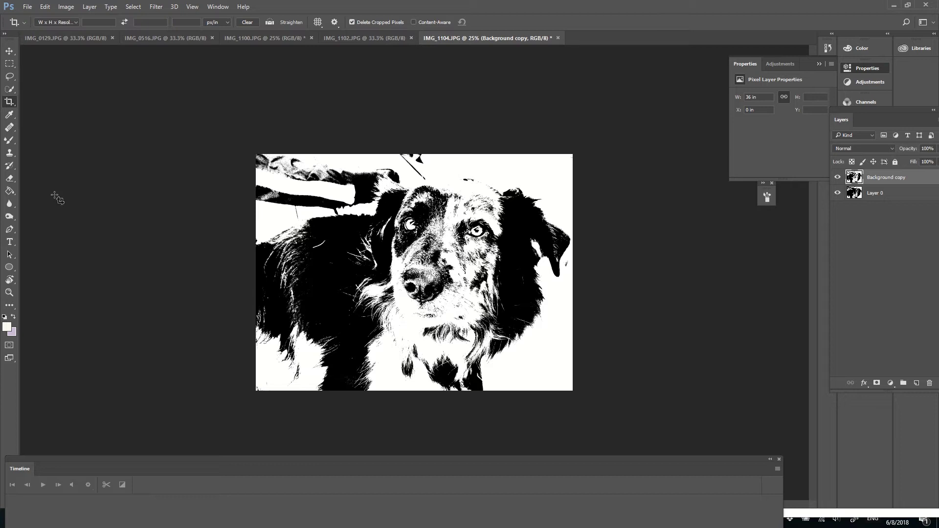
left_click(10, 179)
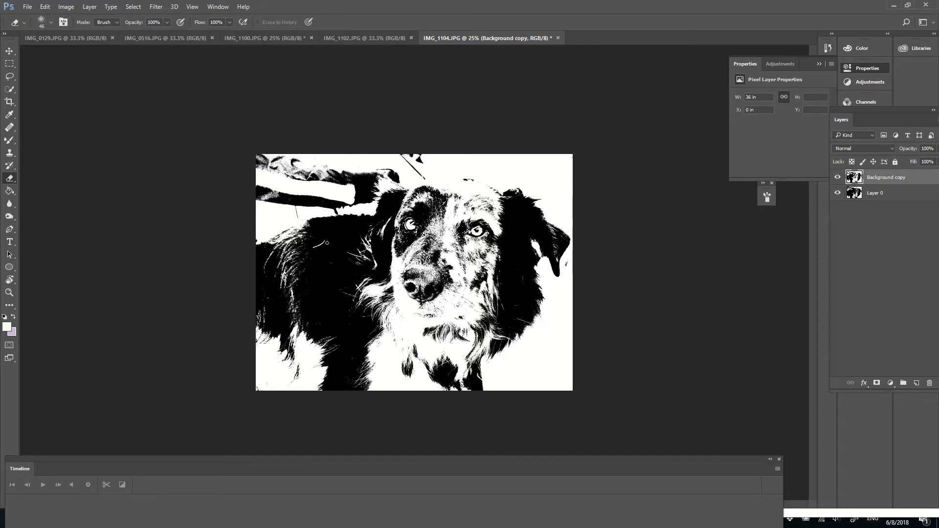
left_click(50, 23)
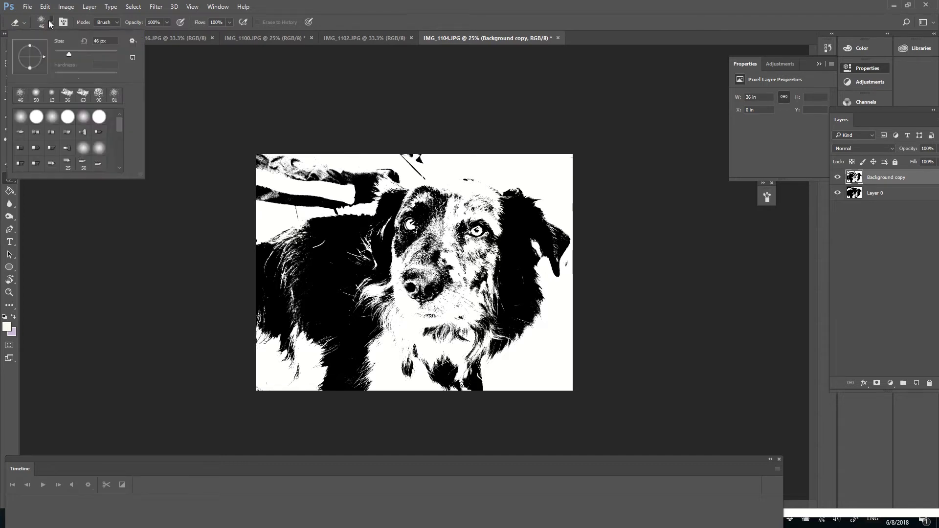
left_click(74, 54)
left_click_drag(84, 53, 87, 53)
left_click(84, 117)
left_click_drag(55, 76, 88, 77)
- Erase the Background copy around the dog's mouth, chin and lower cheek to reveal the darker threshold layer beneath
mouse_move(406, 305)
left_mouse_down()
mouse_move(427, 314)
mouse_move(448, 304)
mouse_move(411, 304)
left_mouse_up()
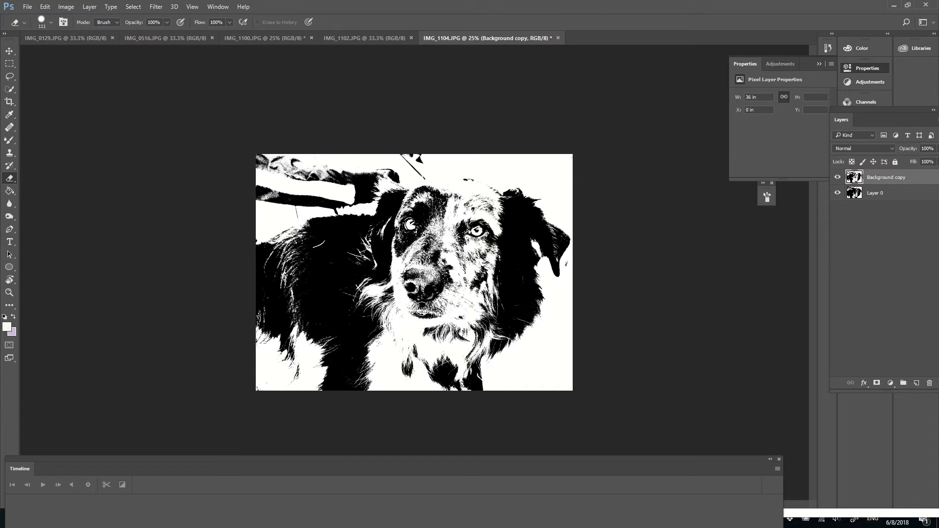
mouse_move(422, 313)
left_mouse_down()
mouse_move(400, 314)
mouse_move(395, 300)
mouse_move(400, 317)
mouse_move(458, 317)
left_mouse_up()
mouse_move(393, 323)
left_mouse_down()
mouse_move(423, 329)
mouse_move(400, 321)
mouse_move(472, 323)
left_mouse_up()
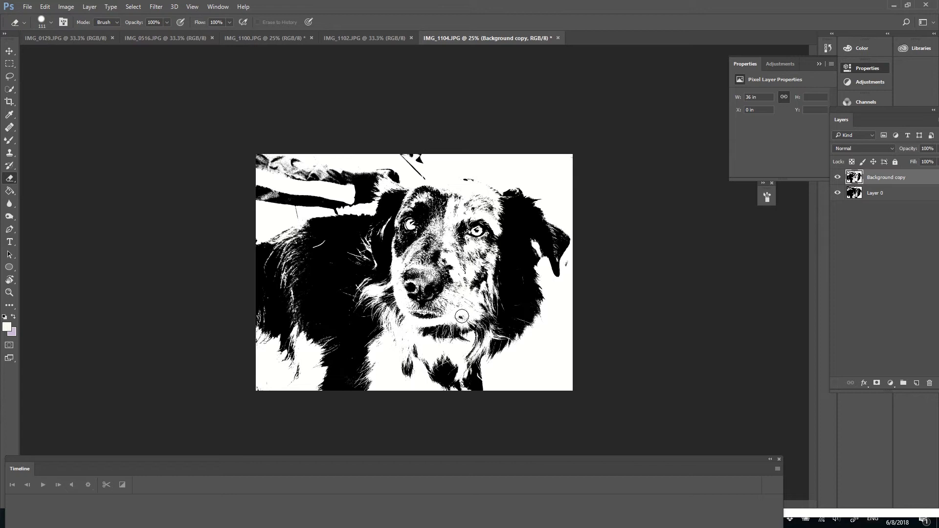
mouse_move(462, 316)
left_mouse_down()
mouse_move(449, 309)
mouse_move(478, 294)
left_mouse_up()
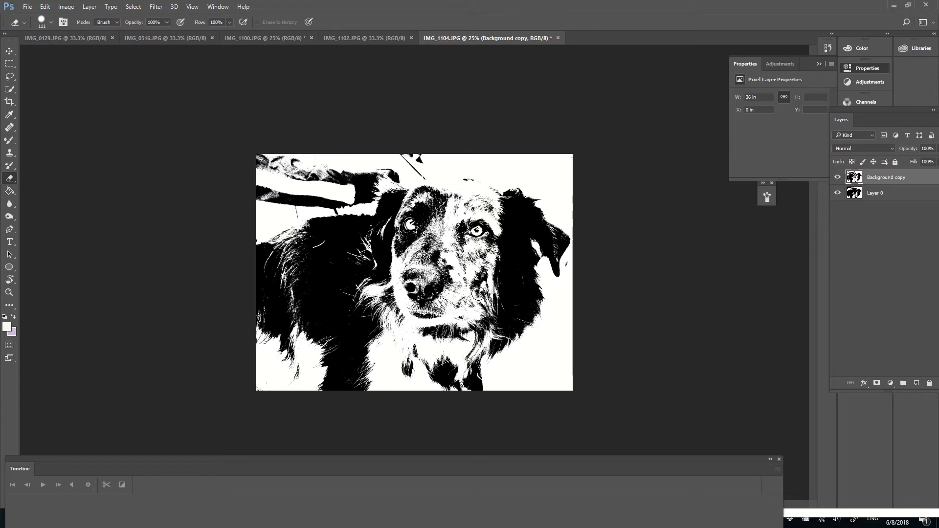
left_click_drag(412, 324, 397, 324)
- Erase the Background copy over the white fur in the lower left corner of the image to bring out its darker detail
left_click_drag(305, 347, 302, 380)
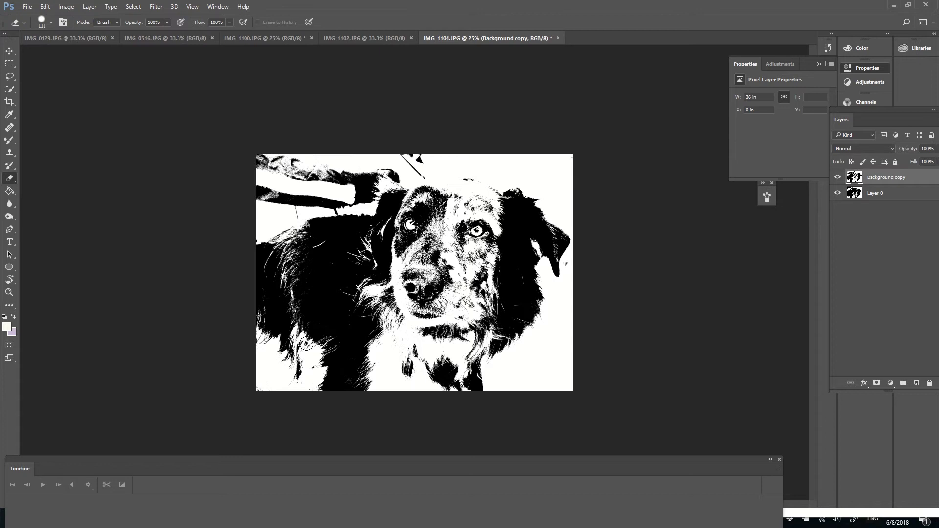
mouse_move(306, 343)
left_mouse_down()
mouse_move(291, 337)
mouse_move(292, 348)
left_mouse_up()
left_click_drag(267, 386, 272, 334)
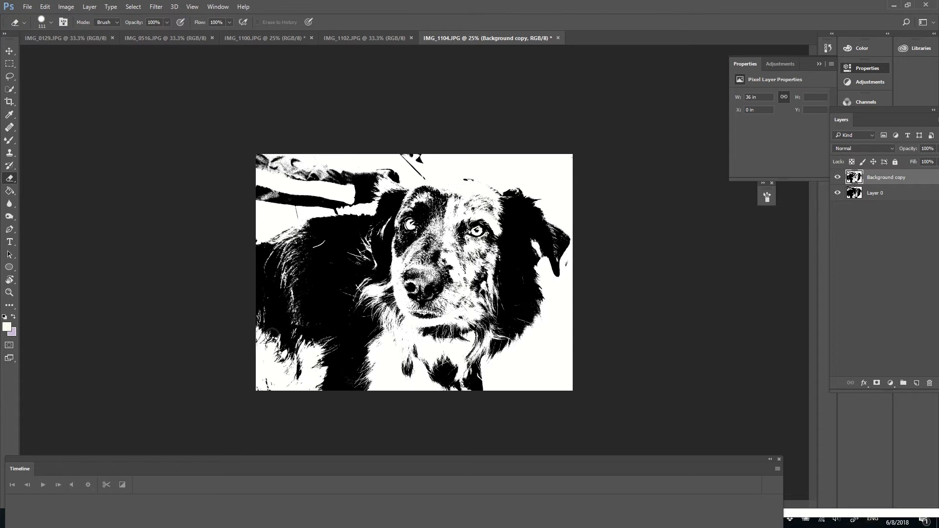
mouse_move(285, 368)
left_mouse_down()
mouse_move(259, 334)
mouse_move(277, 360)
mouse_move(265, 344)
mouse_move(311, 378)
mouse_move(292, 377)
left_mouse_up()
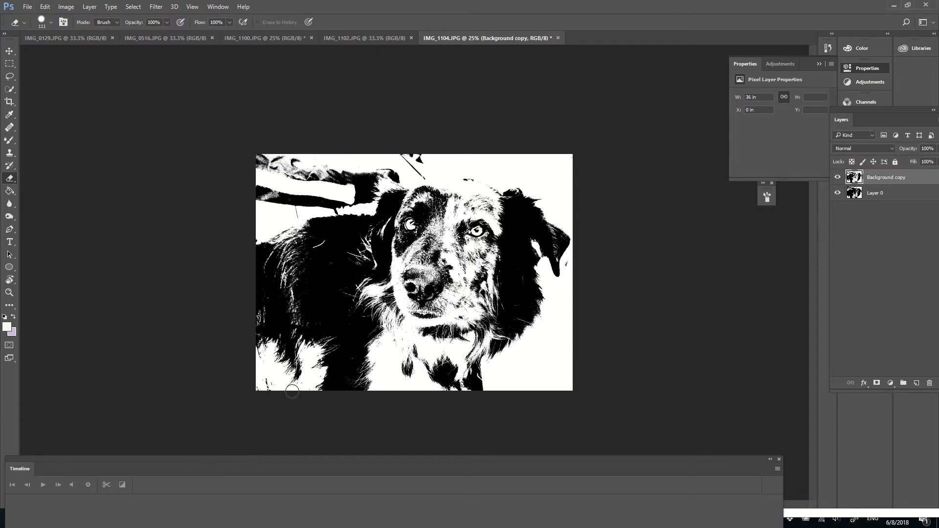
- Erase the Background copy along the dog's back, the right-hand ear and the top of the head, and undo the stroke over the left-hand ear
mouse_move(297, 247)
left_mouse_down()
mouse_move(309, 228)
mouse_move(267, 240)
mouse_move(329, 208)
mouse_move(372, 211)
left_mouse_up()
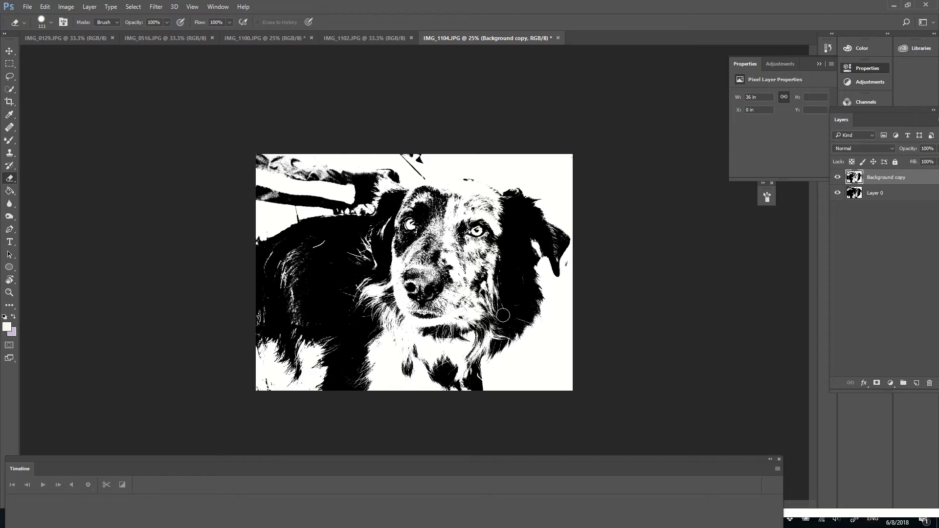
mouse_move(503, 316)
left_mouse_down()
mouse_move(521, 342)
mouse_move(532, 333)
mouse_move(542, 296)
mouse_move(535, 247)
mouse_move(563, 274)
mouse_move(562, 229)
mouse_move(533, 218)
mouse_move(518, 194)
mouse_move(477, 178)
mouse_move(427, 178)
mouse_move(412, 189)
mouse_move(382, 179)
mouse_move(390, 204)
left_mouse_up()
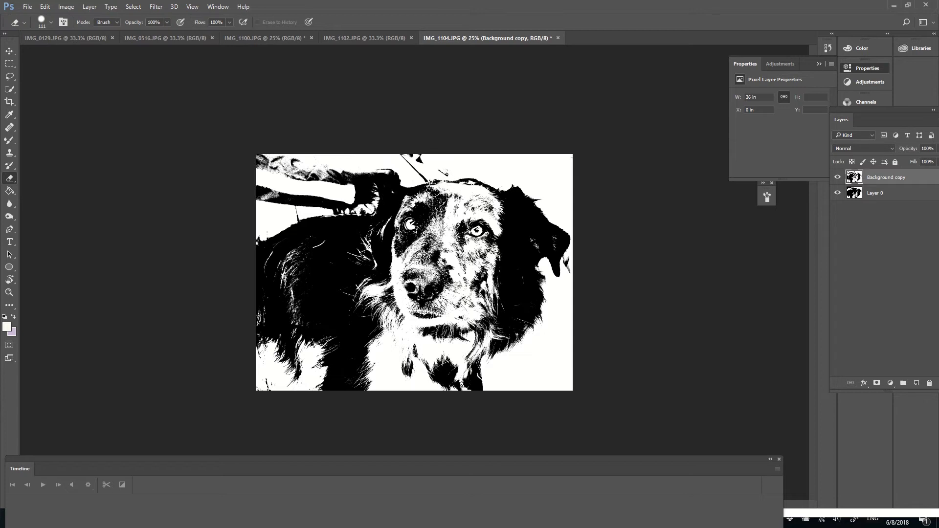
key("ctrl+z")
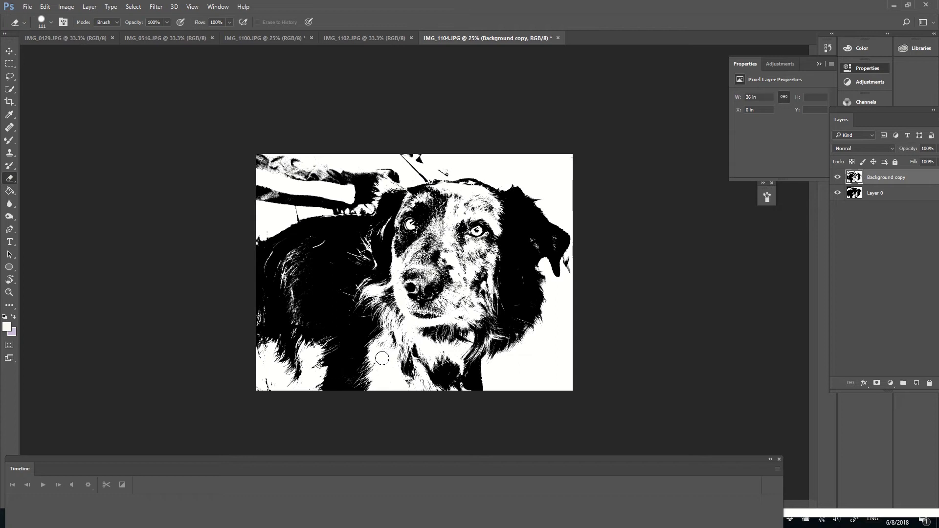
- Erase the Background copy over the chest and neck fur and the left cheek edge, and undo the stroke over the dark eye patch
left_click_drag(374, 357, 374, 361)
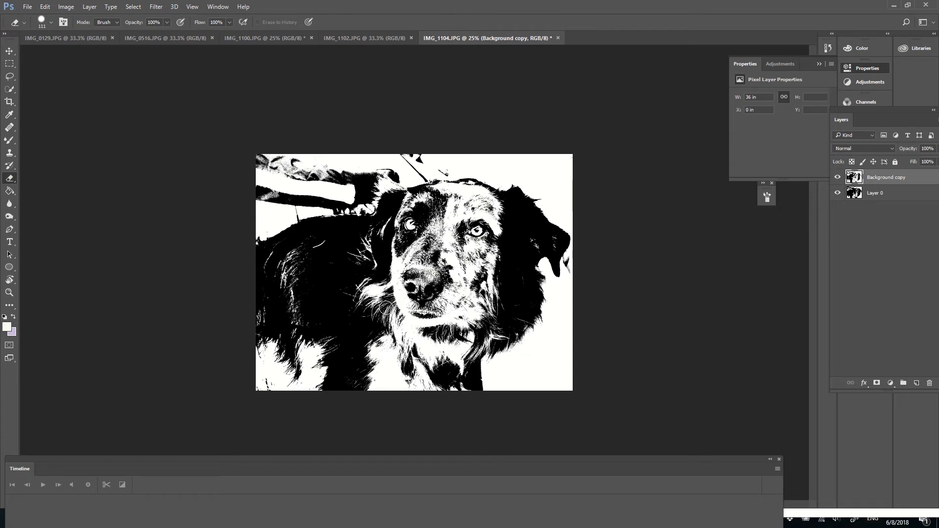
mouse_move(379, 304)
left_mouse_down()
mouse_move(378, 285)
mouse_move(363, 298)
mouse_move(381, 320)
left_mouse_up()
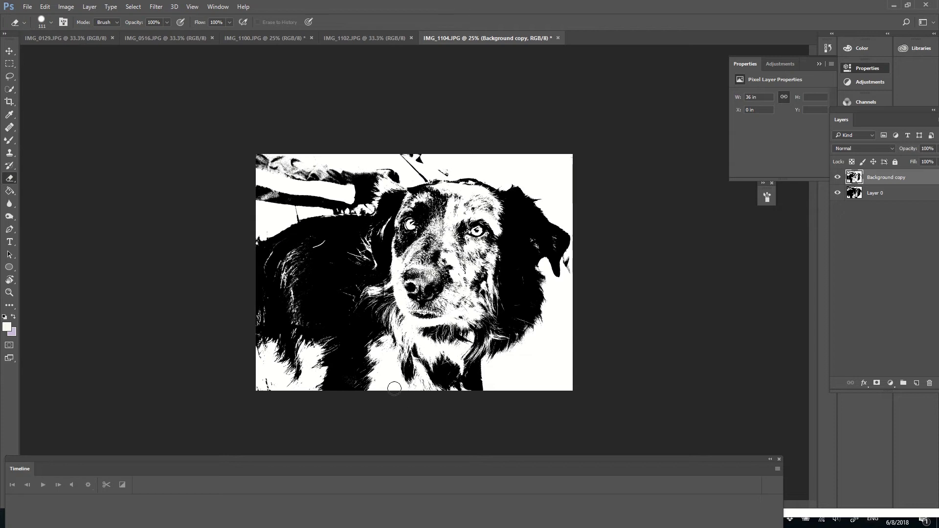
left_click_drag(400, 287, 393, 245)
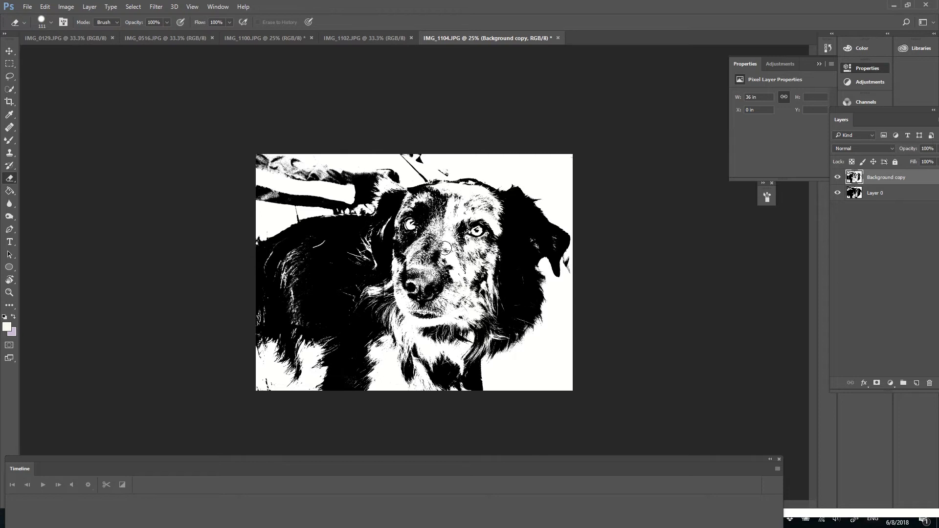
left_click_drag(410, 253, 444, 205)
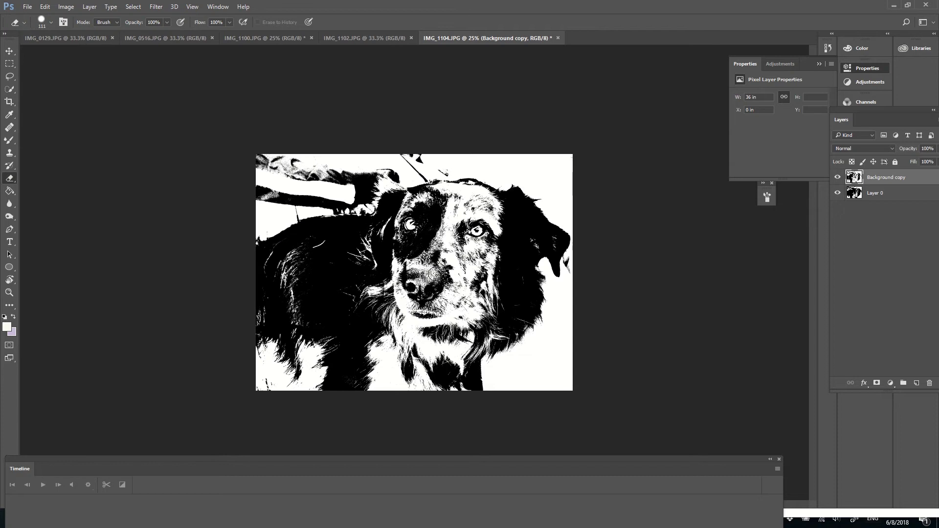
key("ctrl+z")
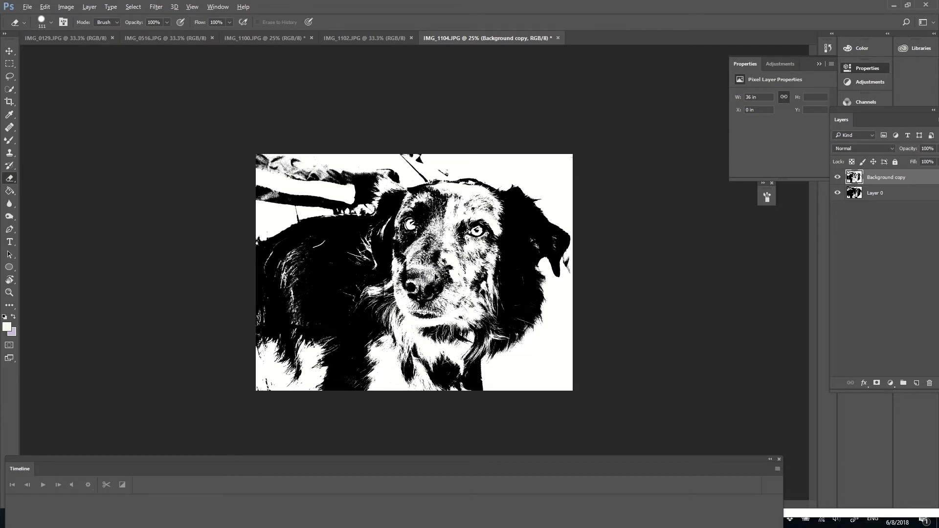
- Undo the last eraser stroke and erase the Background copy along the left-hand edge of the dog's muzzle
key("ctrl+alt+z")
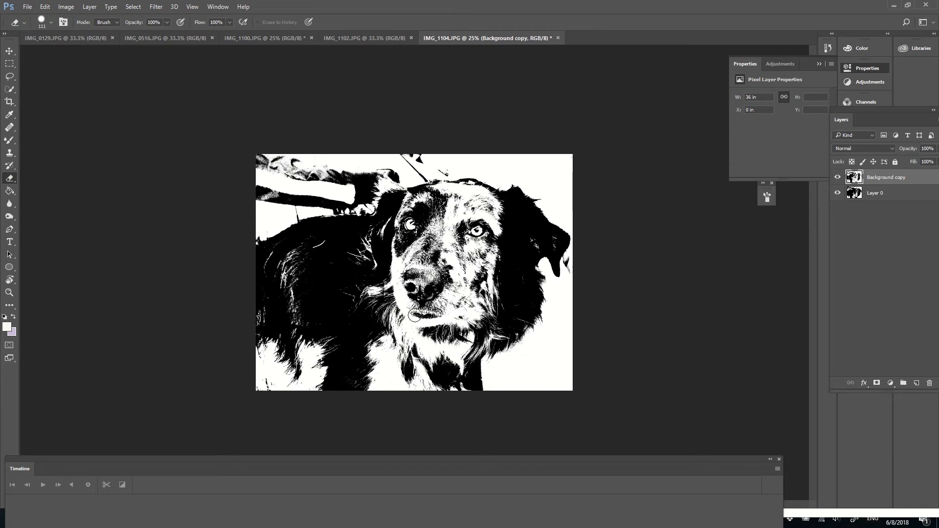
left_click_drag(404, 302, 396, 262)
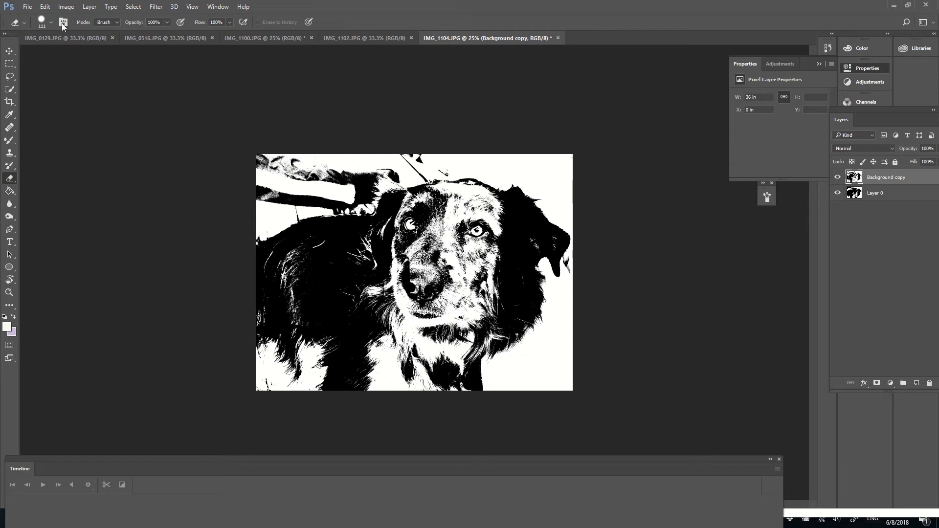
- Try erasing across the dark eye patch with the Eraser's opacity at 68%, undo the stroke and restore the opacity to 100%
right_click(14, 181)
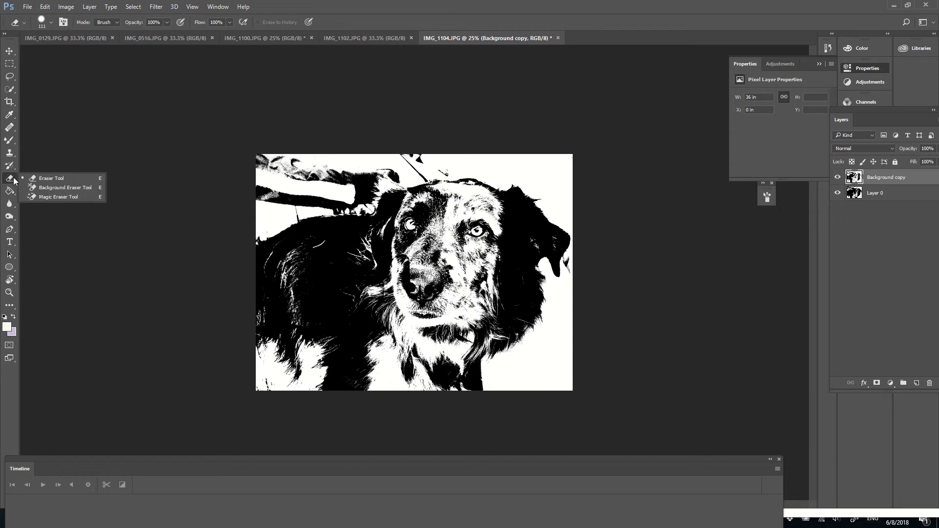
left_click(166, 23)
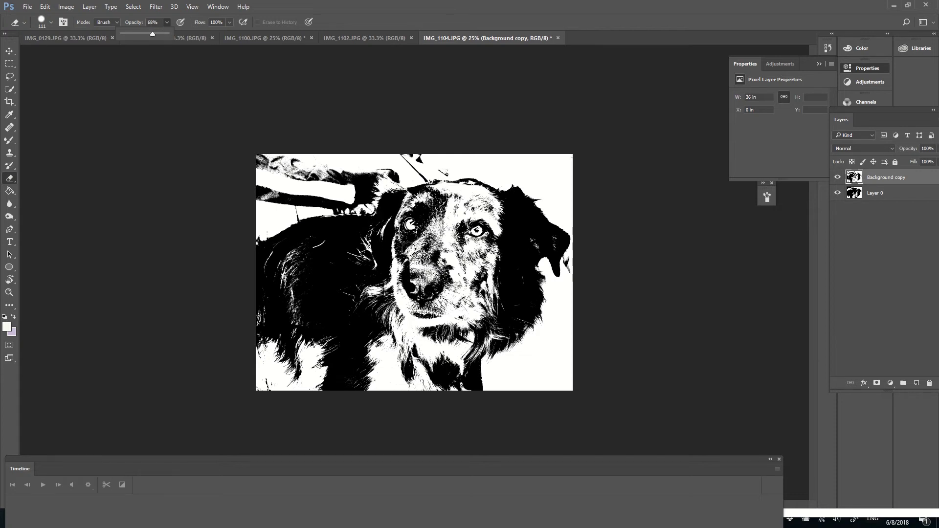
left_click_drag(408, 250, 429, 229)
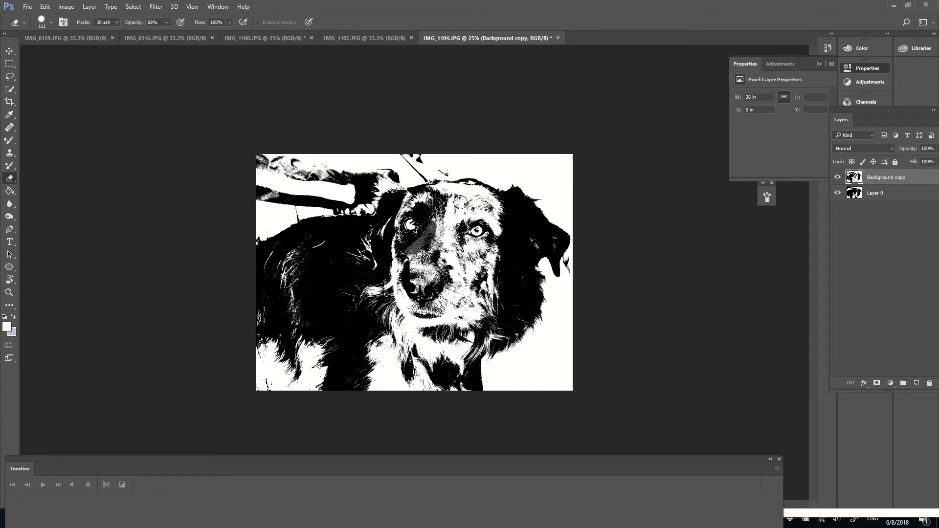
key("ctrl+z")
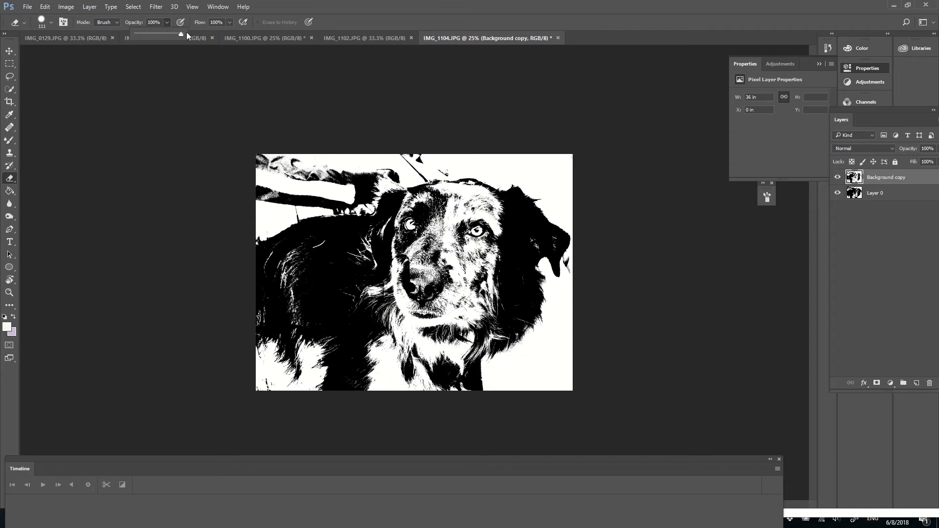
- Lower the eraser brush's hardness and erase the Background copy over the dark patch around the left-hand eye and down beside the nose
left_click(51, 22)
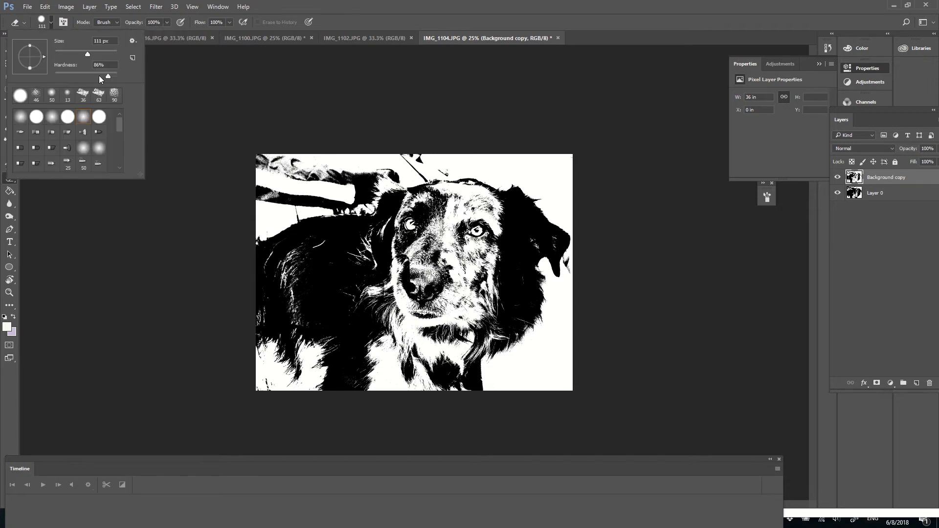
left_click_drag(102, 76, 99, 79)
mouse_move(406, 253)
left_mouse_down()
mouse_move(440, 209)
mouse_move(435, 242)
mouse_move(411, 256)
left_mouse_up()
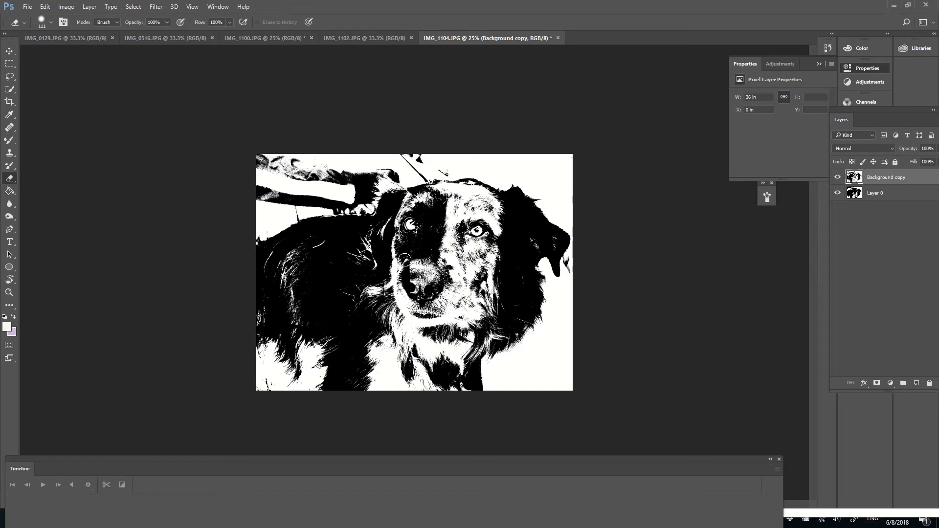
mouse_move(405, 259)
left_mouse_down()
mouse_move(399, 299)
mouse_move(403, 258)
left_mouse_up()
left_click_drag(426, 204, 428, 204)
- Try erasing spots of the Background copy on the cheek below the right-hand eye, and undo them
left_click(465, 261)
left_click_drag(479, 257, 474, 258)
key("ctrl+z")
key("ctrl+z")
key("ctrl+z")
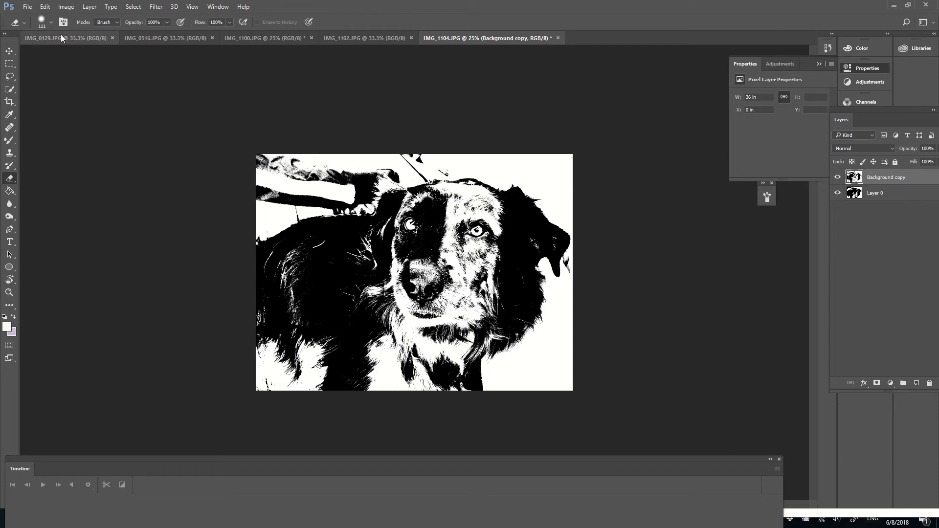
- Open the original photo IMG_1100 from the pictures iphone 4S folder to examine the dog's real face markings
left_click(27, 6)
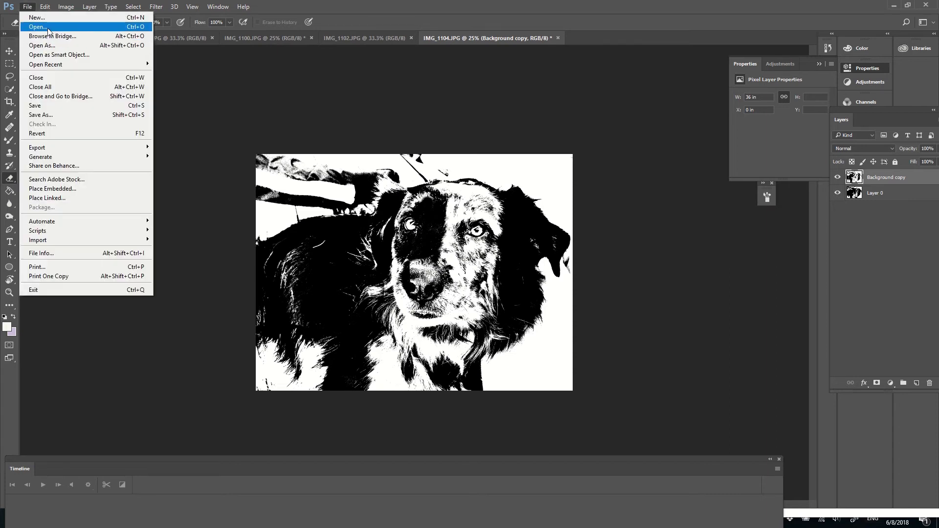
left_click(48, 28)
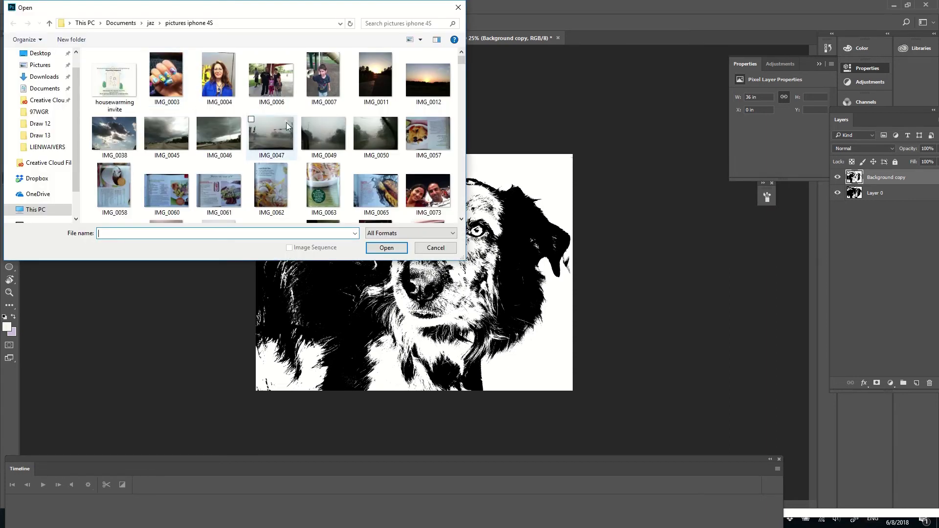
scroll(285, 125, "down", 3)
scroll(281, 127, "up", 3)
scroll(276, 126, "down", 2)
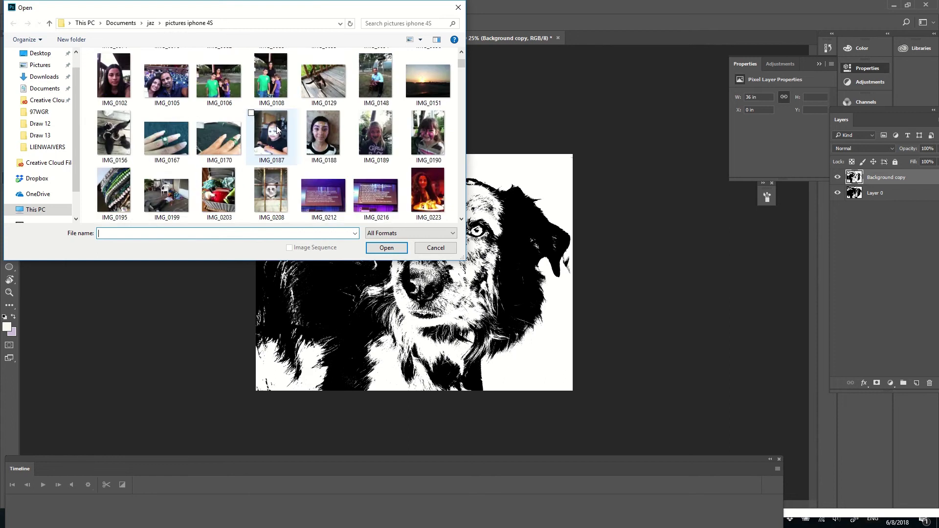
scroll(276, 126, "down", 6)
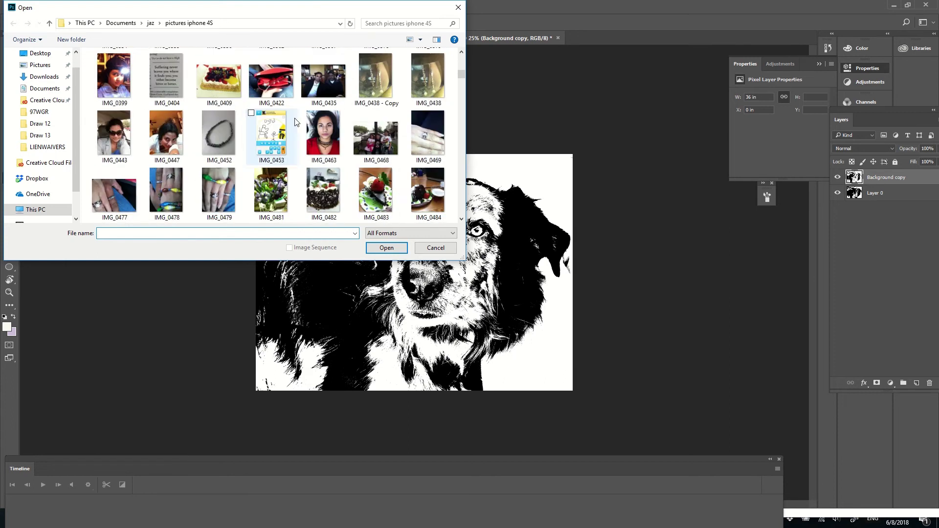
scroll(295, 119, "up", 2)
left_click_drag(462, 74, 463, 93)
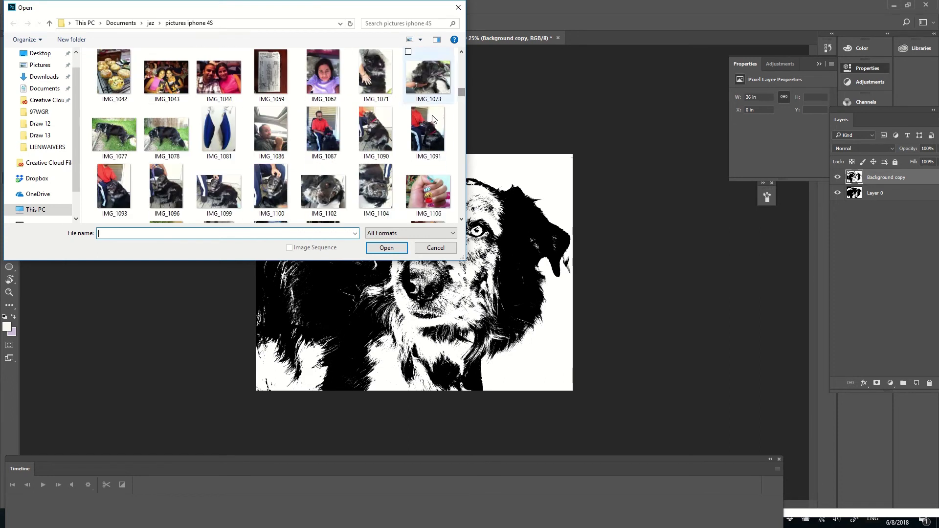
left_click(280, 190)
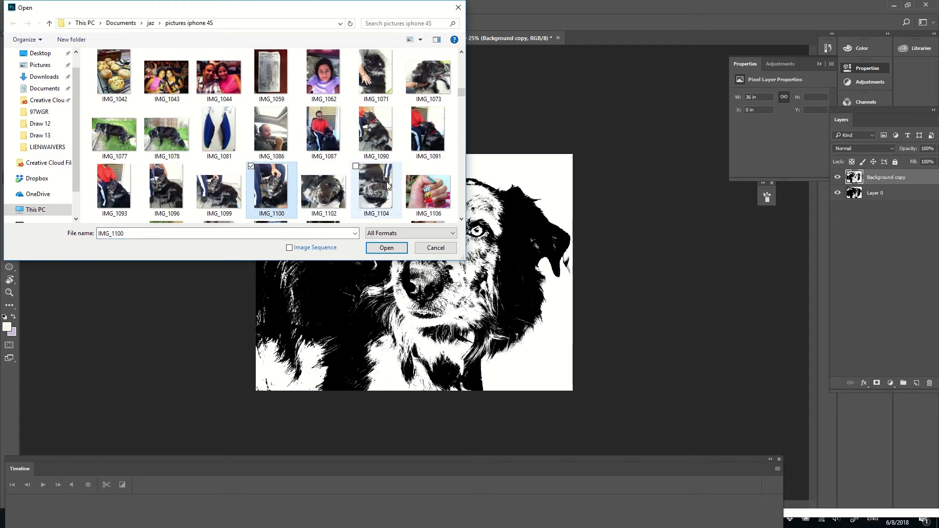
double_click(274, 184)
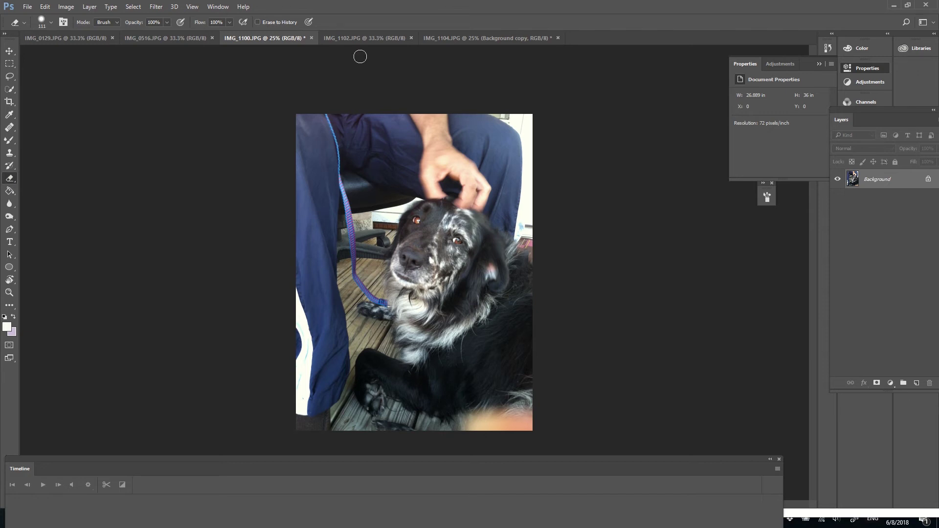
- Return to IMG_1104 and erase two round spots in the Background copy on the forehead above the right-hand eye
left_click(439, 41)
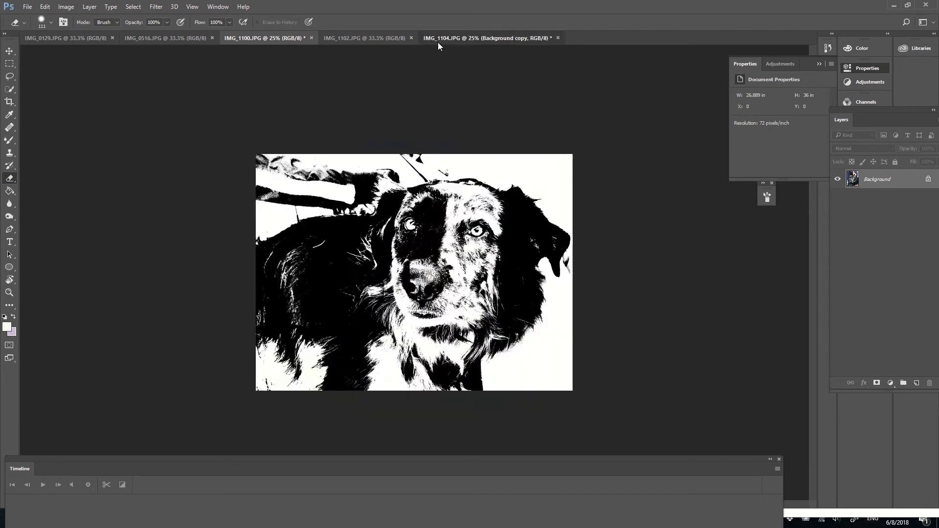
left_click(468, 205)
left_click(490, 206)
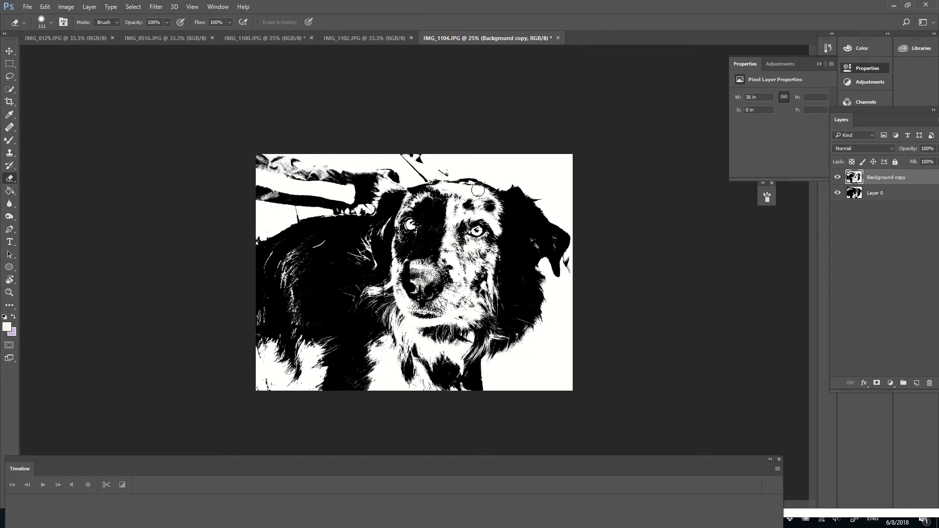
- Erase spots of the Background copy beside and just below the right-hand eye
left_click(455, 234)
left_click(455, 230)
left_click_drag(473, 253, 480, 253)
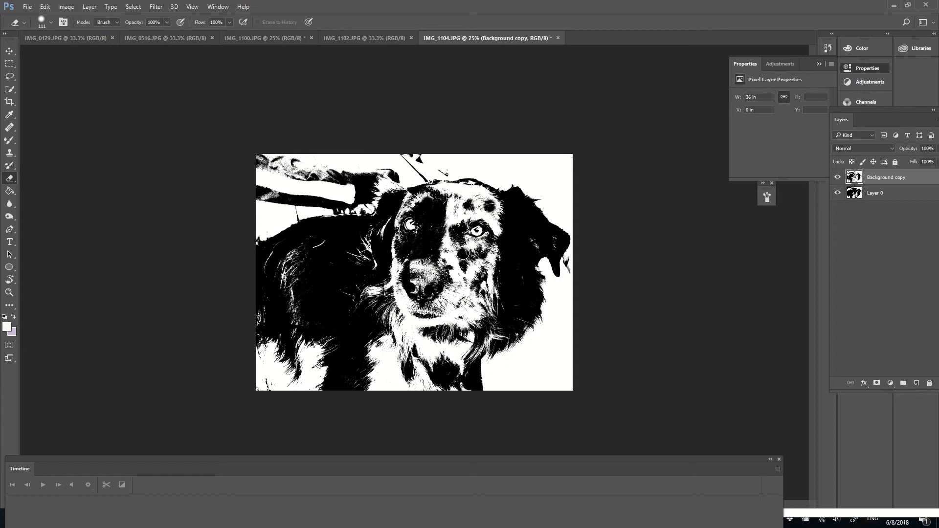
- Erase small spots of the Background copy along the upper forehead and on the cheek beside the nose, and undo the last one
left_click(457, 199)
left_click(470, 199)
left_click(480, 198)
left_click(465, 282)
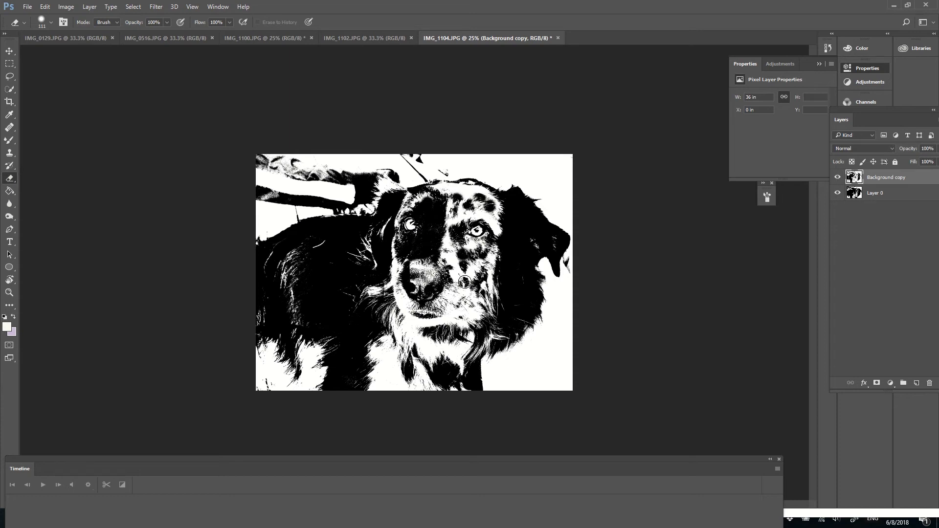
left_click(455, 285)
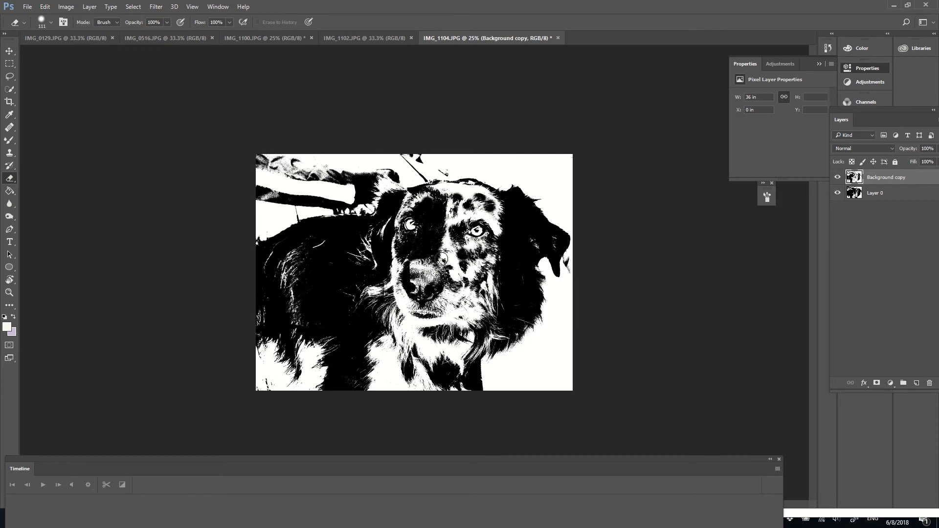
left_click(450, 255)
key("ctrl+z")
- Step backward through the recent eraser strokes on the right-hand side of the face, stopping before the two round forehead spots
left_click(44, 7)
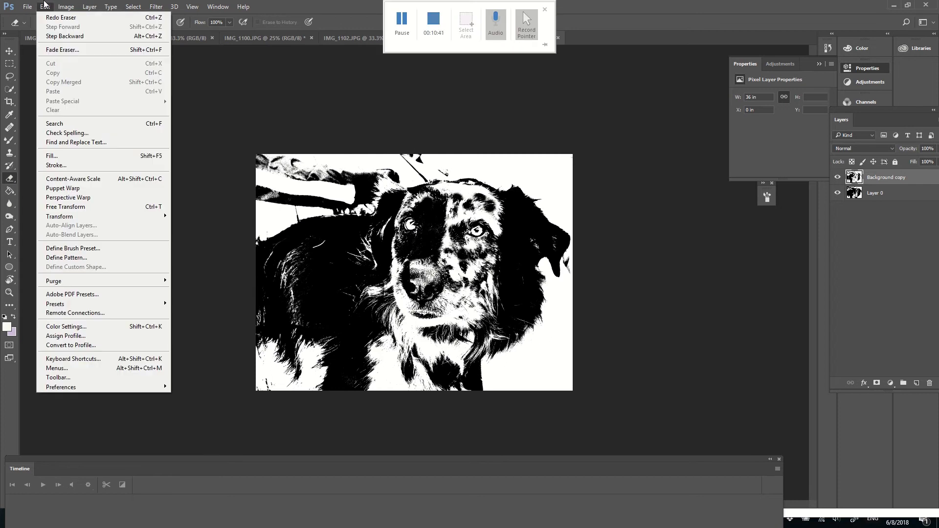
left_click(62, 39)
left_click(45, 6)
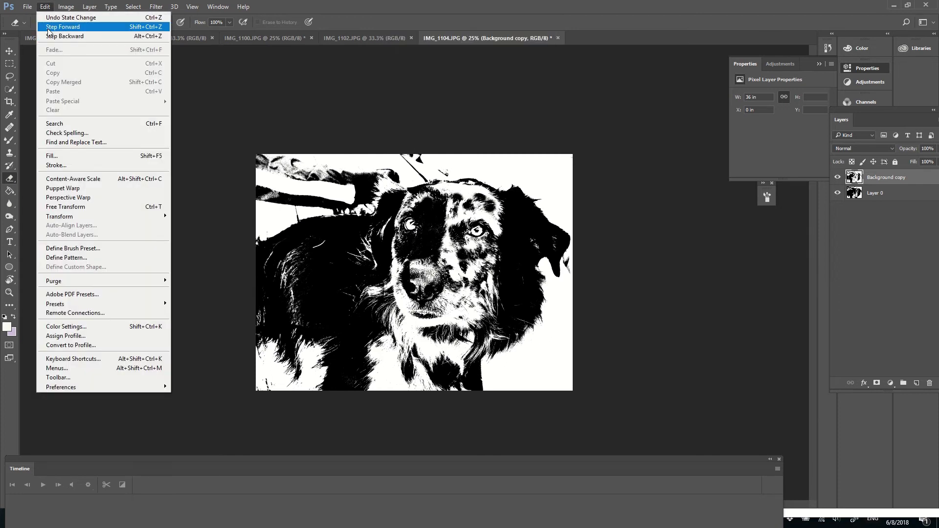
left_click(53, 37)
left_click(45, 7)
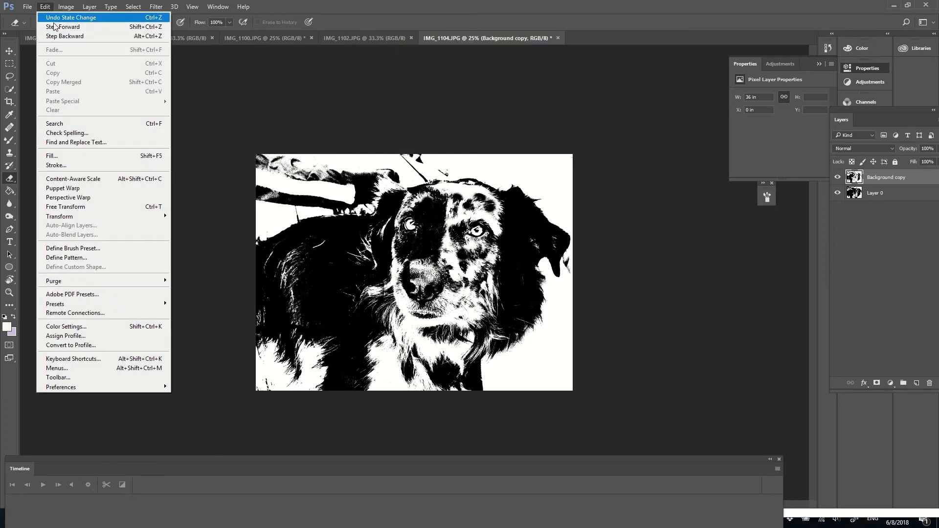
left_click(55, 38)
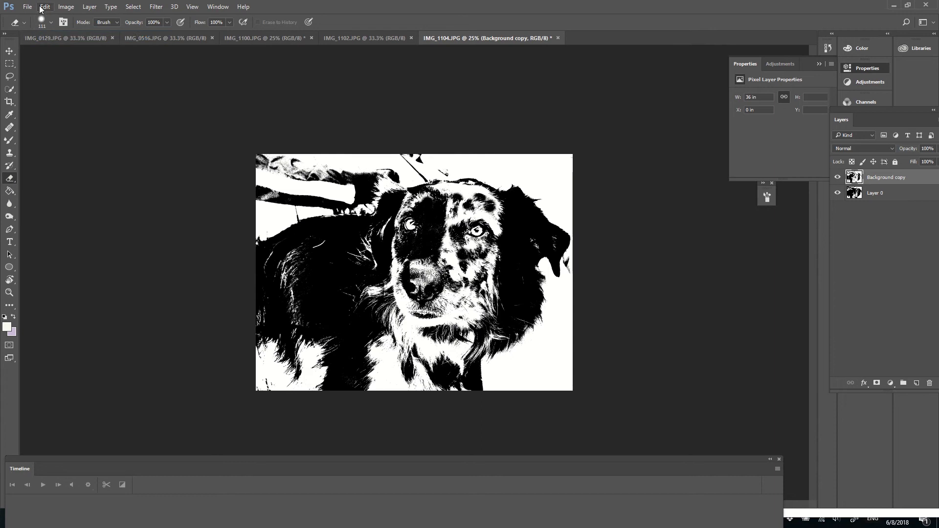
left_click(39, 6)
left_click(51, 35)
left_click(45, 6)
left_click(57, 37)
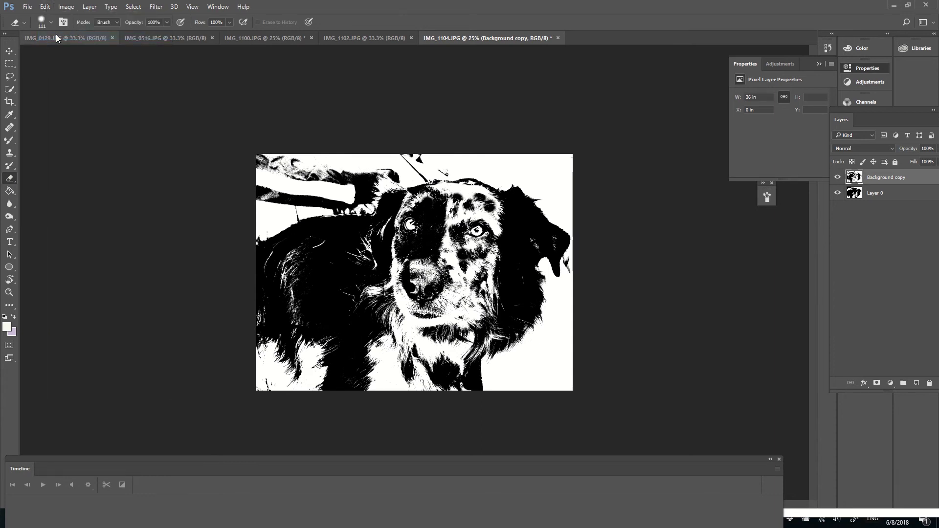
left_click(44, 8)
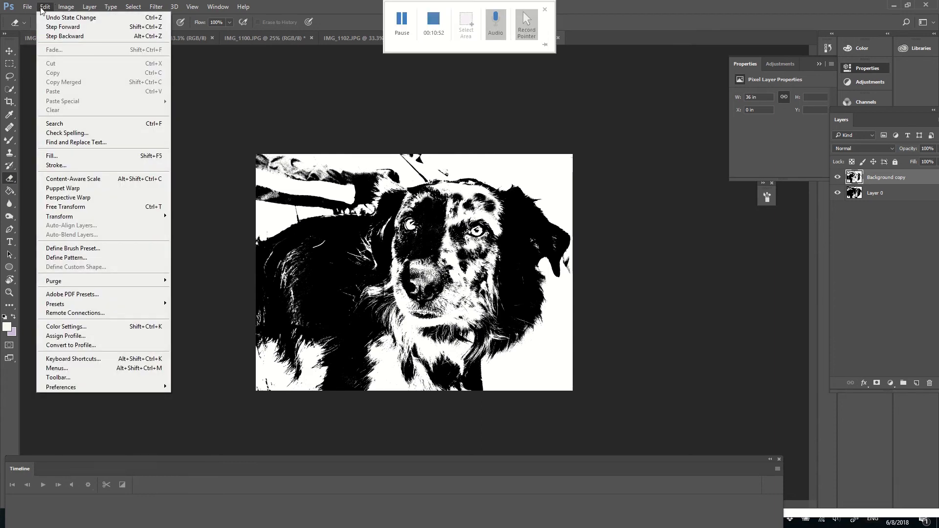
left_click(59, 37)
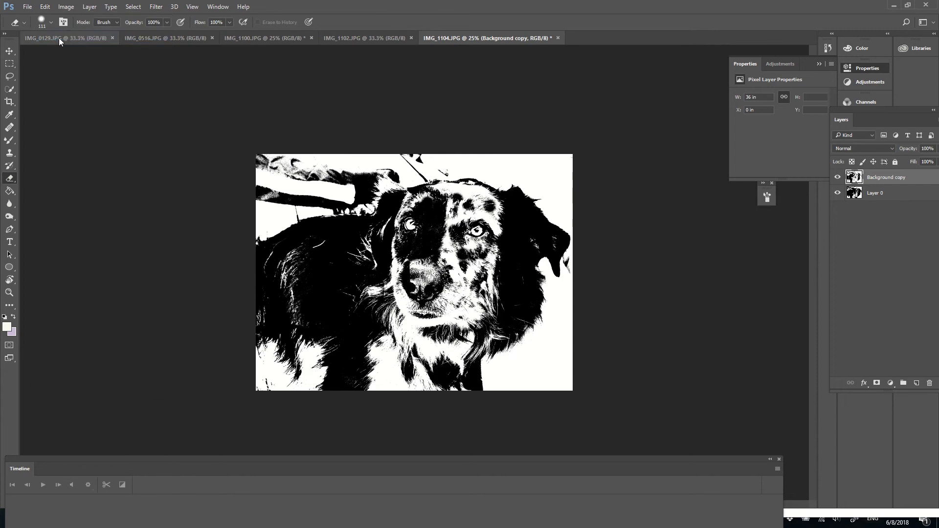
left_click(49, 7)
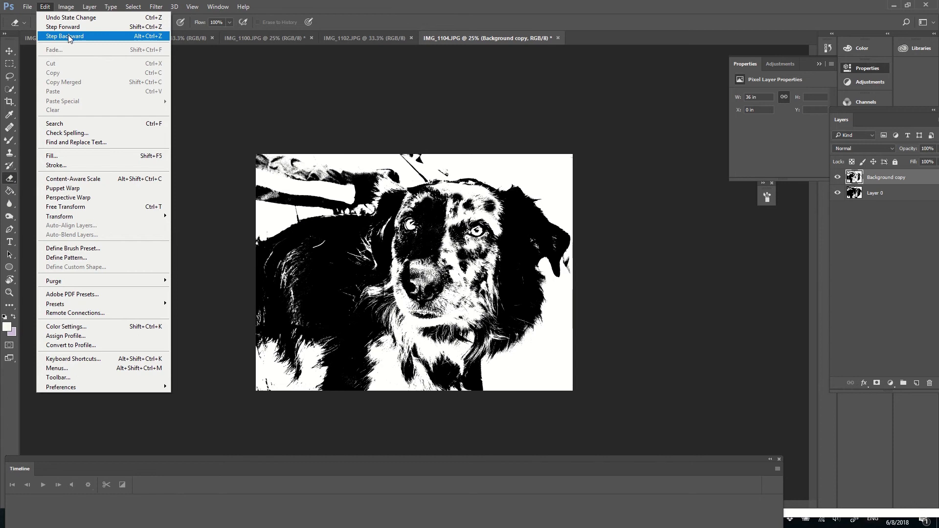
left_click(68, 36)
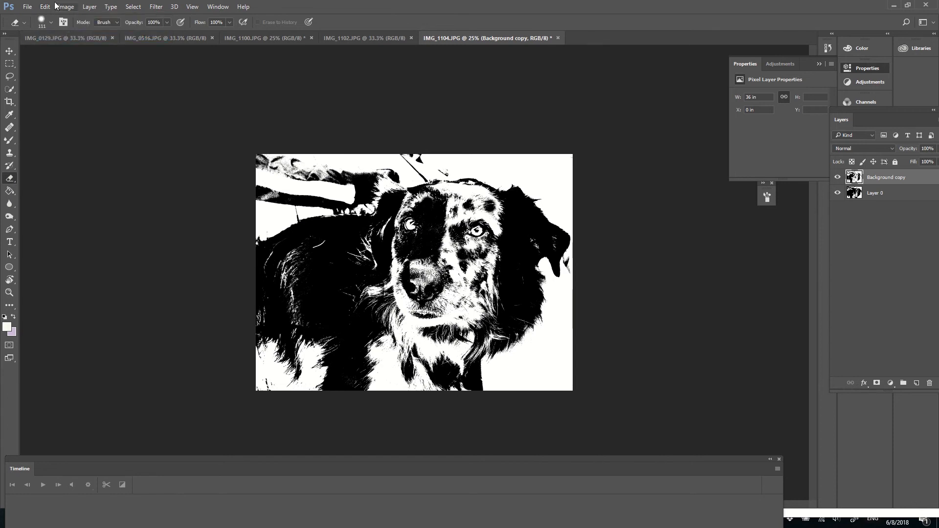
left_click(47, 7)
left_click(63, 37)
left_click(45, 7)
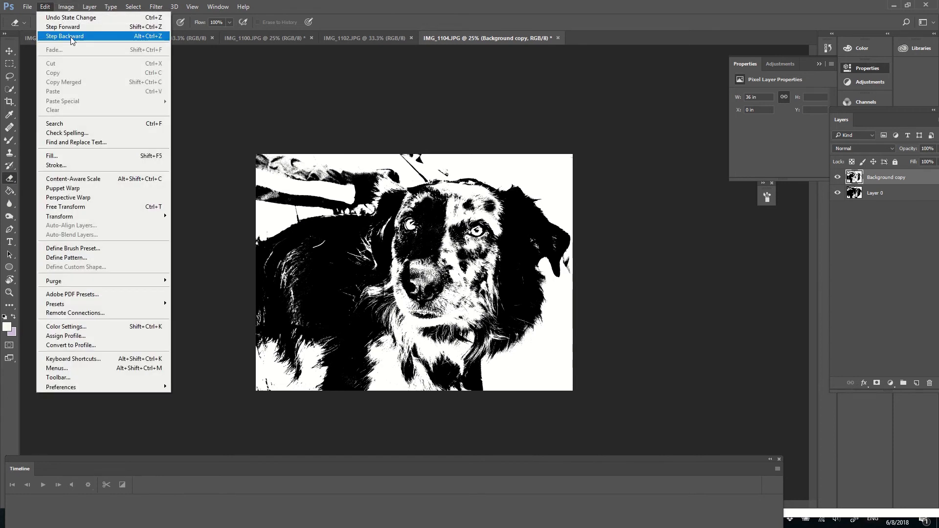
left_click(71, 36)
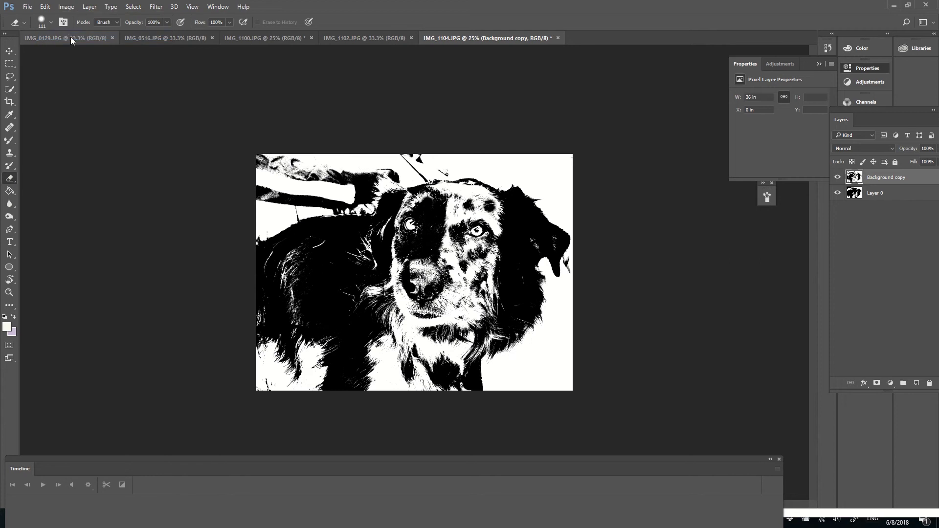
left_click(49, 6)
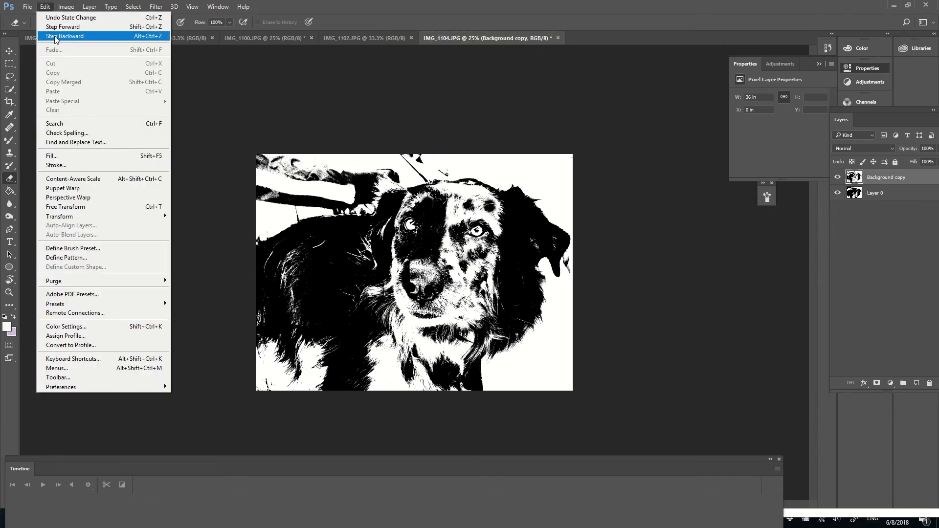
left_click(55, 38)
left_click(43, 5)
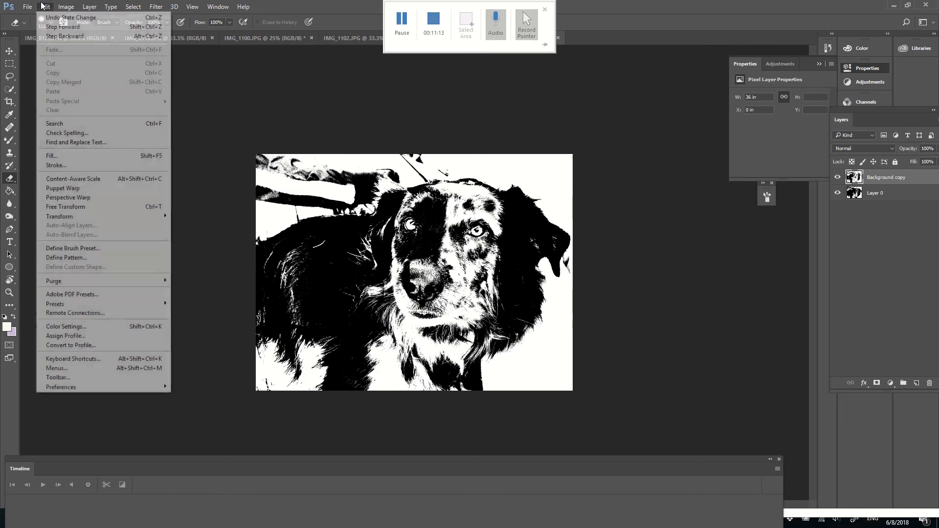
left_click(52, 37)
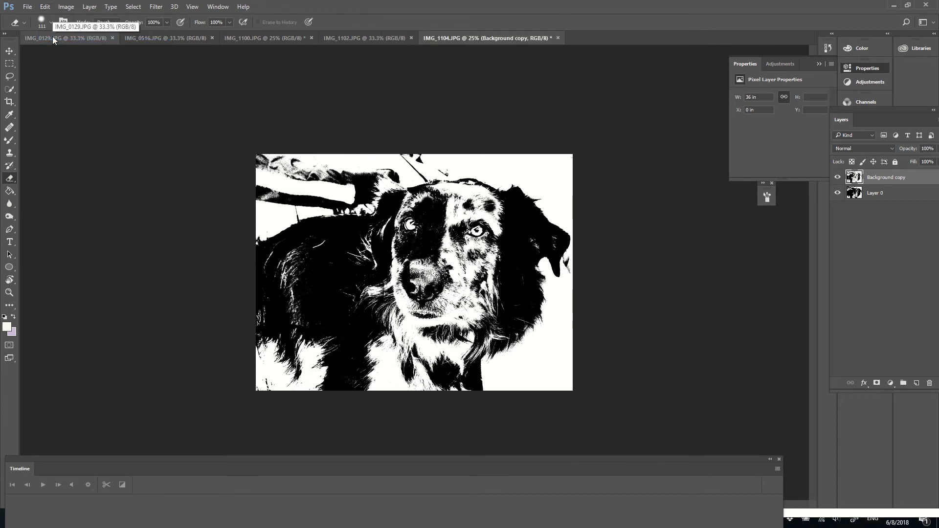
- Step backward through two more eraser strokes on the right-hand side of the dog's face
left_click(47, 8)
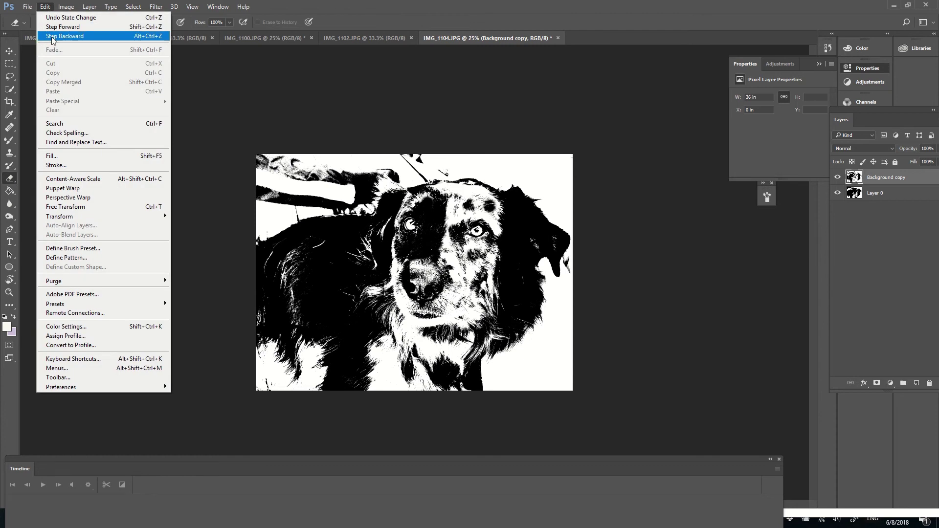
left_click(51, 38)
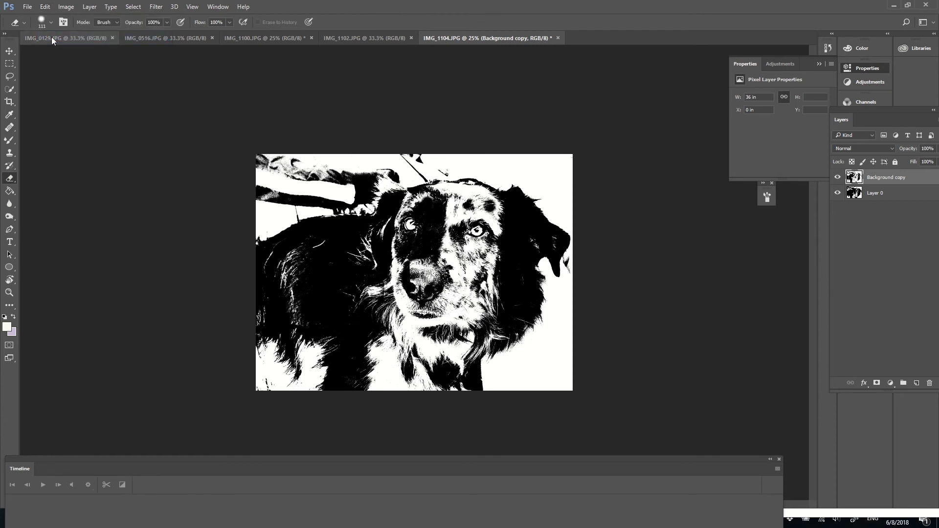
left_click(47, 7)
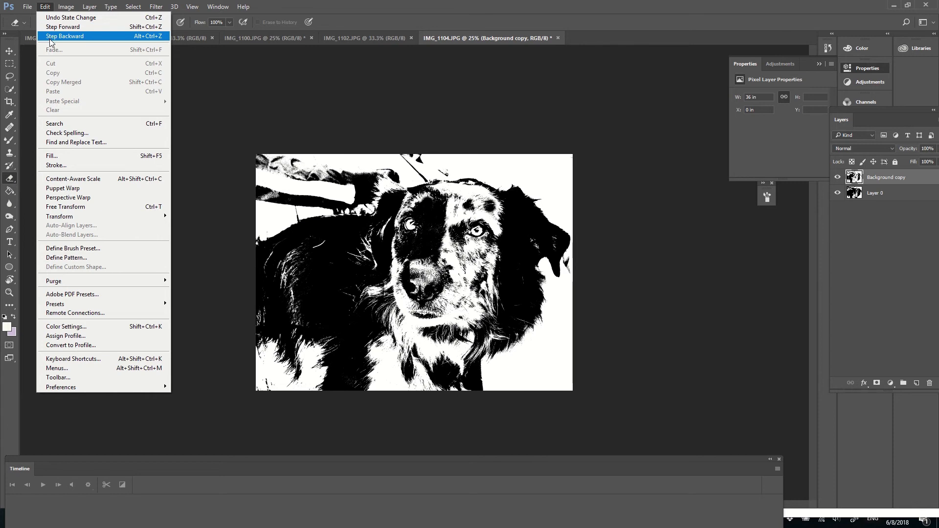
left_click(51, 37)
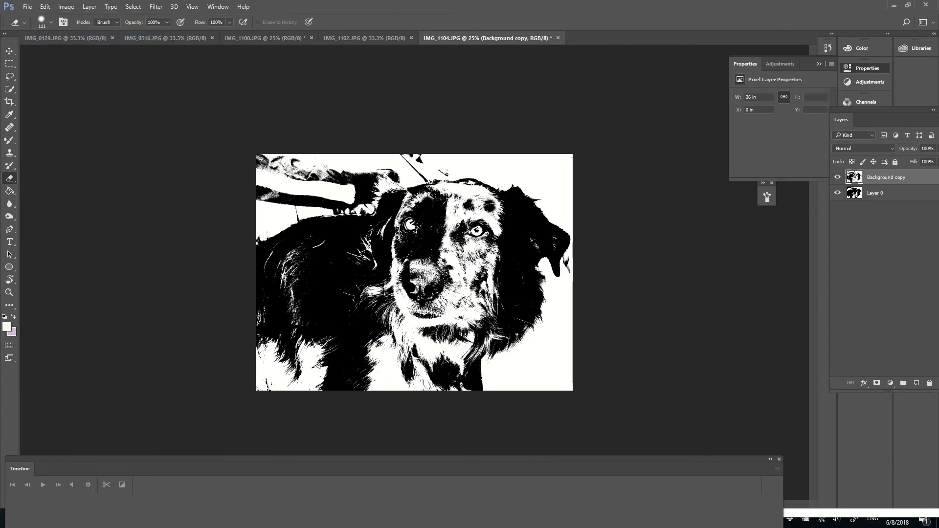
- Erase spots of the Background copy on the cheek below the right-hand eye and on the forehead beside the dark half of the face
left_click(472, 257)
left_click(467, 281)
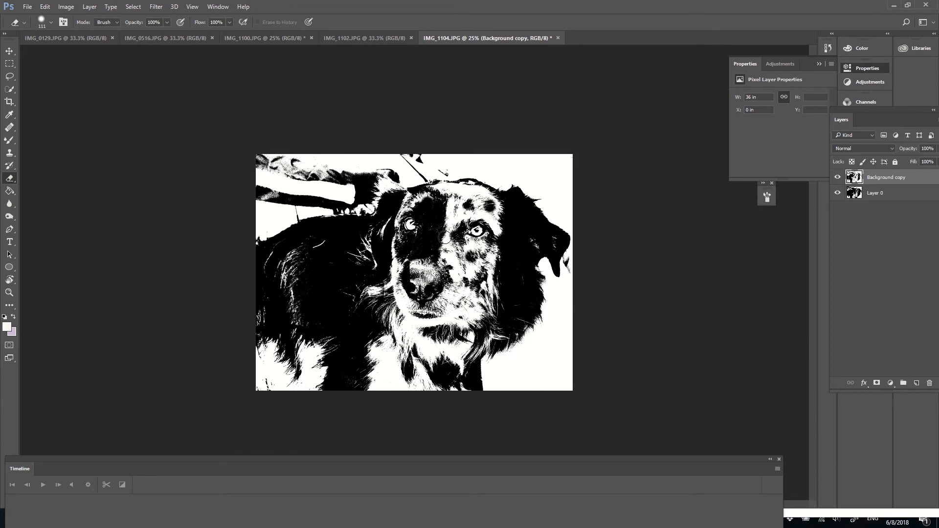
left_click(456, 210)
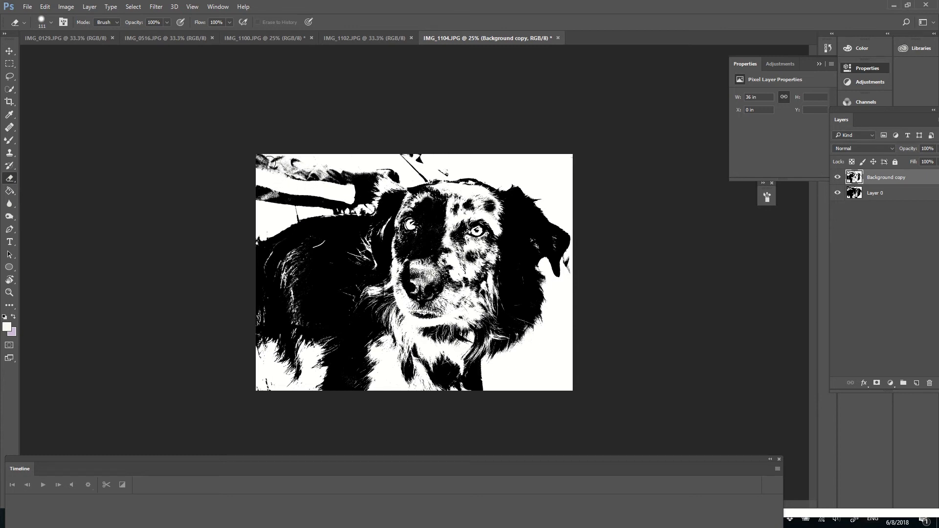
- Erase the Background copy over the patterned sleeve in the image's upper left corner, then hide and reshow Layer 0 to check the erased areas
left_click_drag(272, 162, 285, 162)
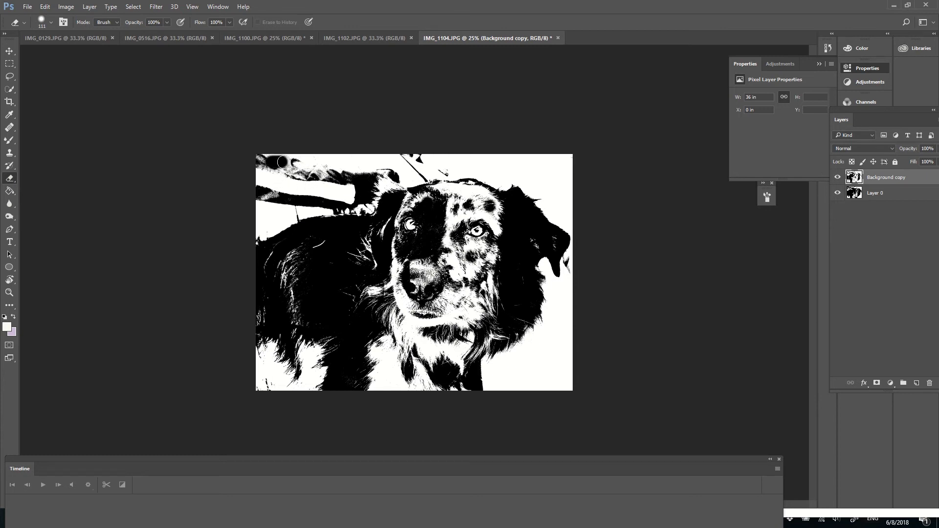
left_click(870, 193)
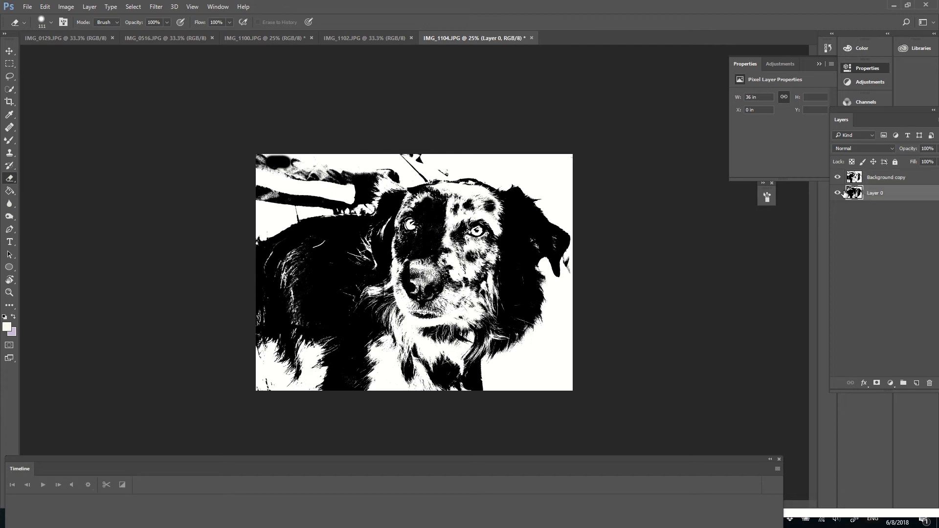
left_click(883, 177)
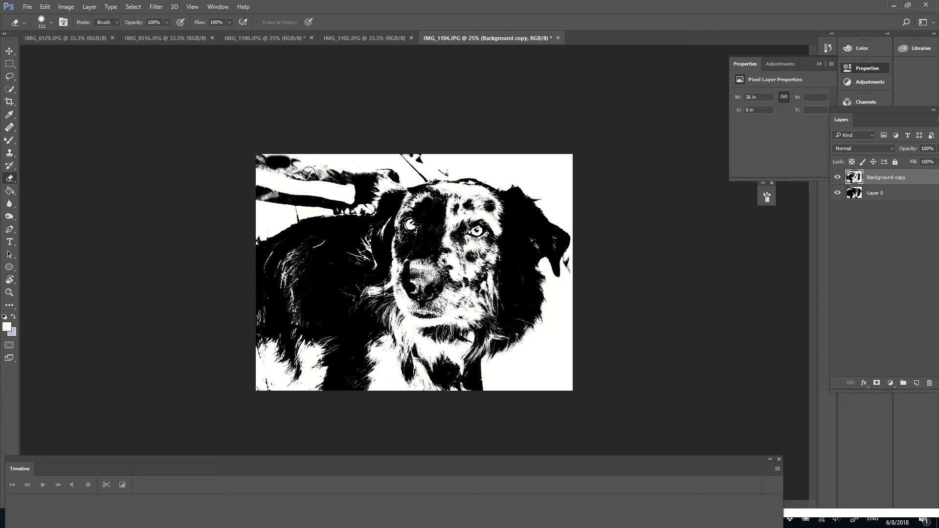
mouse_move(310, 172)
left_mouse_down()
mouse_move(297, 170)
mouse_move(308, 155)
mouse_move(320, 172)
left_mouse_up()
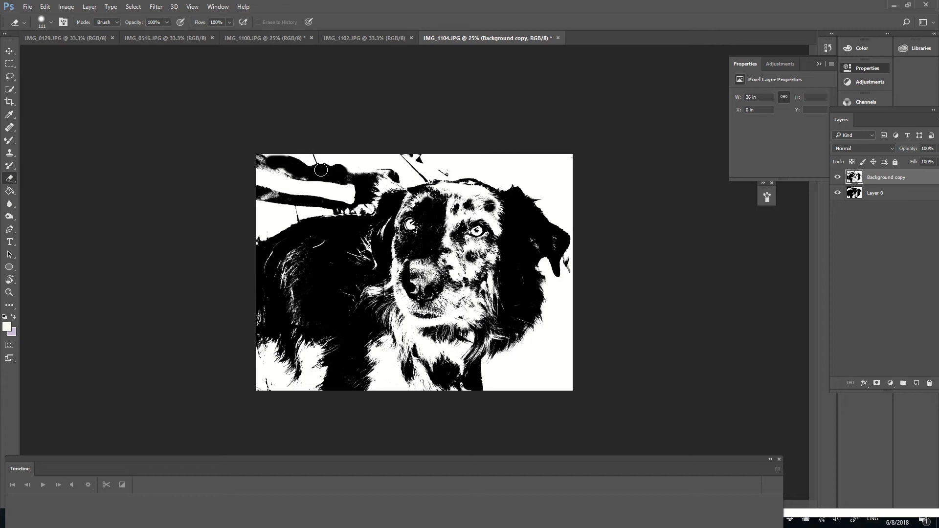
left_click(838, 193)
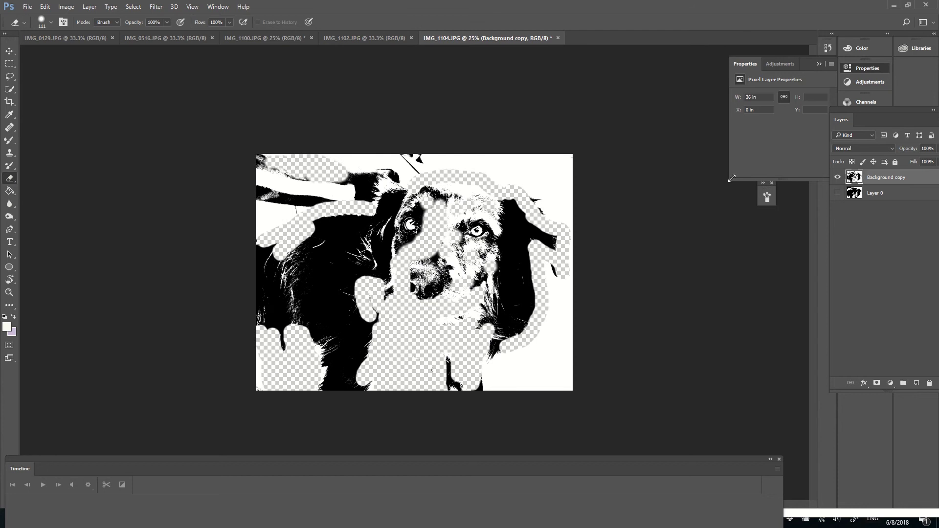
left_click(838, 193)
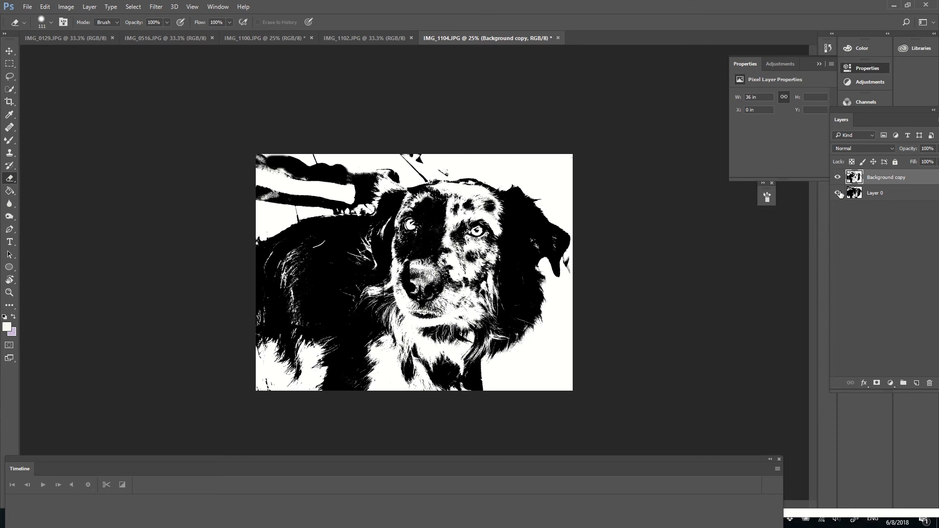
- Paint white over the black sleeve in the upper left corner with the Mixer Brush, enlarging the brush to 180 px
left_click(12, 143)
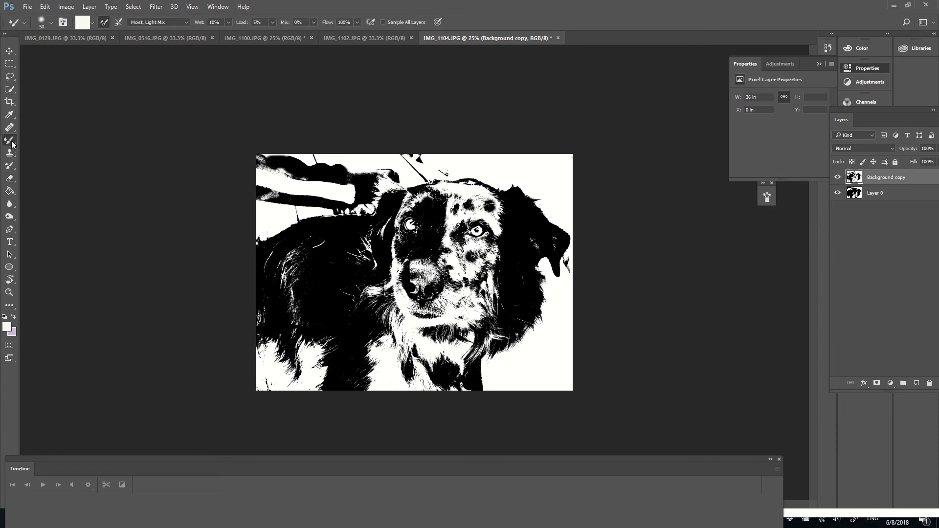
left_click_drag(303, 167, 294, 170)
left_click(51, 22)
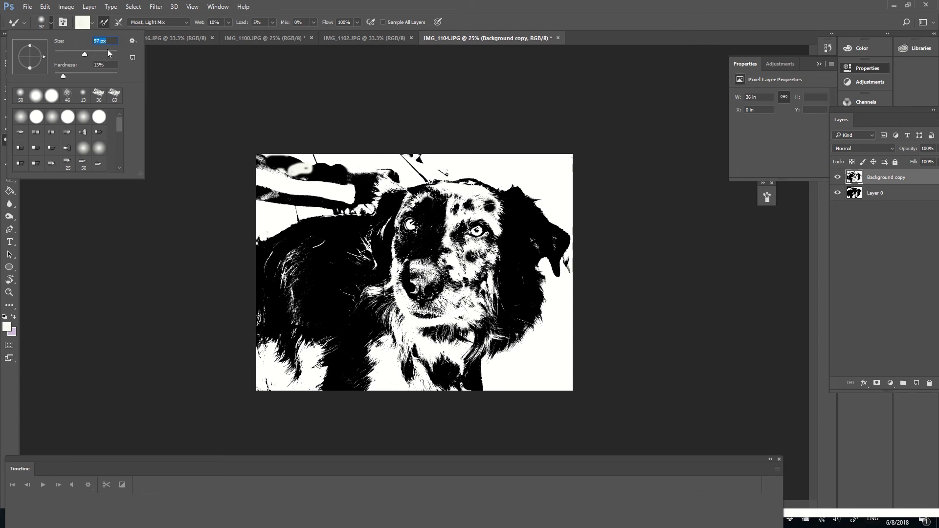
mouse_move(296, 164)
left_mouse_down()
mouse_move(277, 165)
mouse_move(290, 176)
mouse_move(259, 163)
mouse_move(278, 157)
mouse_move(330, 174)
left_mouse_up()
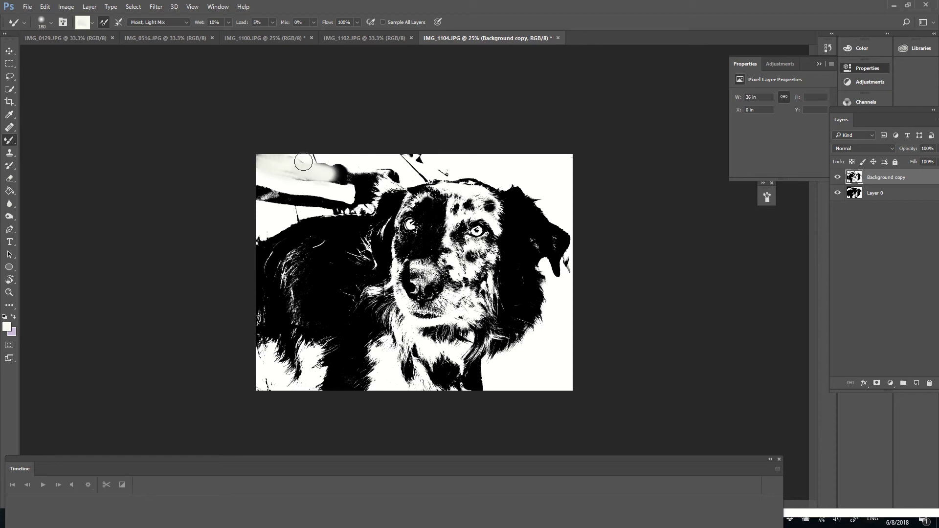
- Raise the Mixer Brush hardness to 72% and paint over the dark end of the upper sleeve
left_click(50, 25)
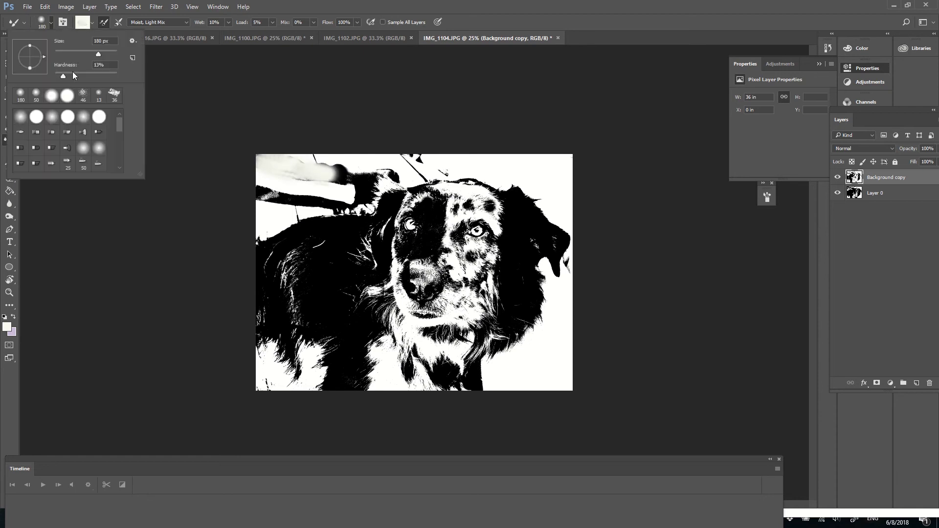
left_click_drag(99, 77, 100, 78)
mouse_move(297, 178)
left_mouse_down()
mouse_move(341, 172)
mouse_move(324, 175)
left_mouse_up()
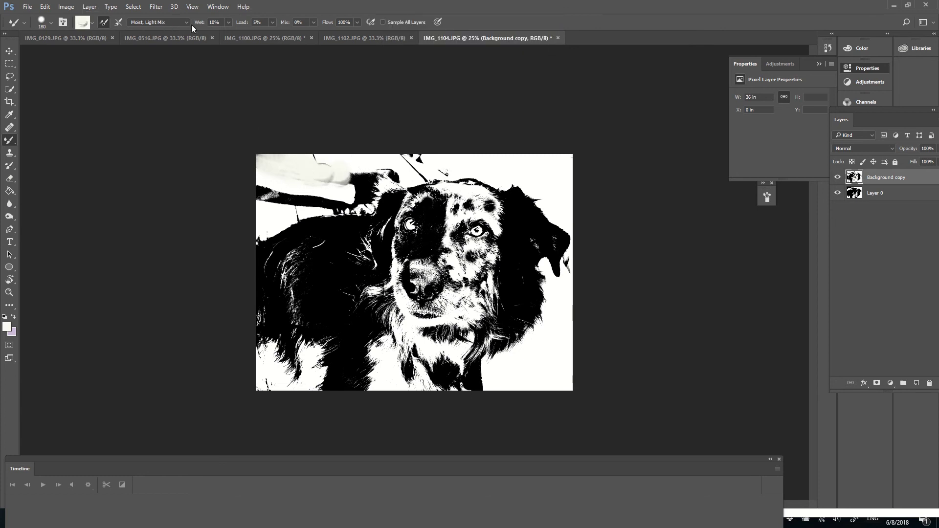
- Set the brush hardness to 100% and paint over the lower black band of the arm in the upper left corner
left_click(41, 27)
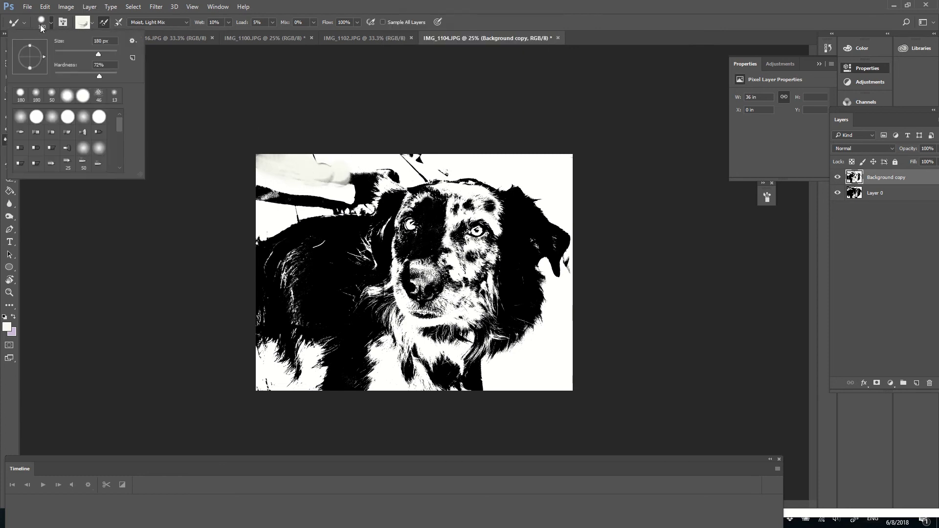
left_click_drag(103, 75, 127, 71)
mouse_move(266, 191)
left_mouse_down()
mouse_move(315, 197)
mouse_move(261, 194)
left_mouse_up()
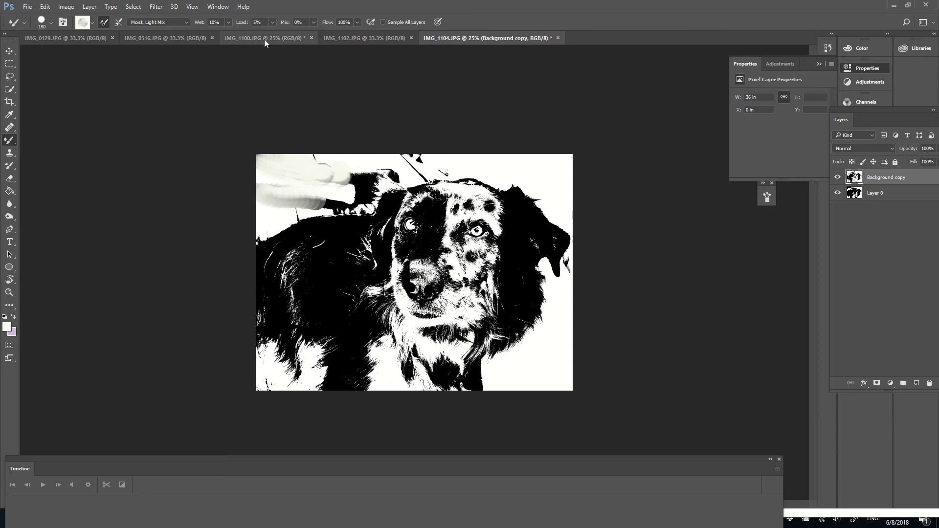
- Raise the brush load to 42%, clean the brush, and paint over the remaining dark parts of the arm toward the dog's ear
left_click(273, 23)
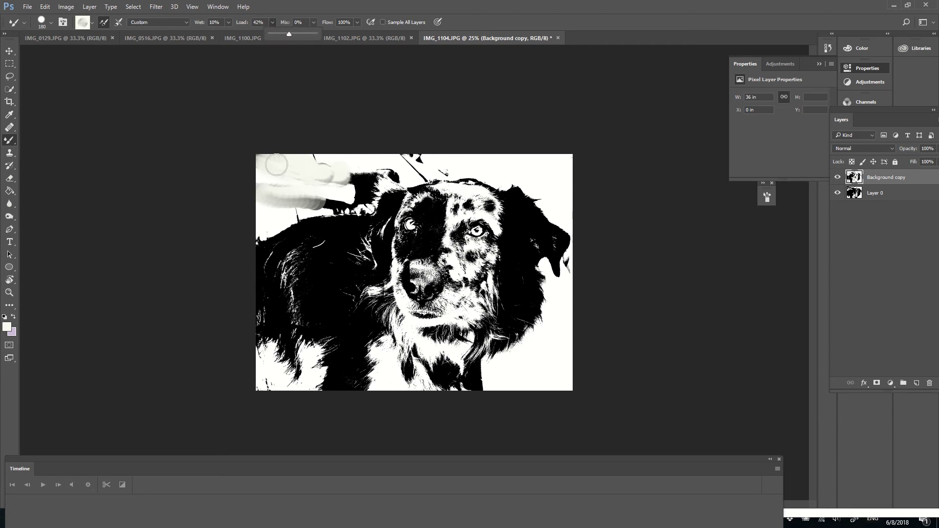
mouse_move(309, 191)
left_mouse_down()
mouse_move(269, 197)
mouse_move(295, 183)
left_mouse_up()
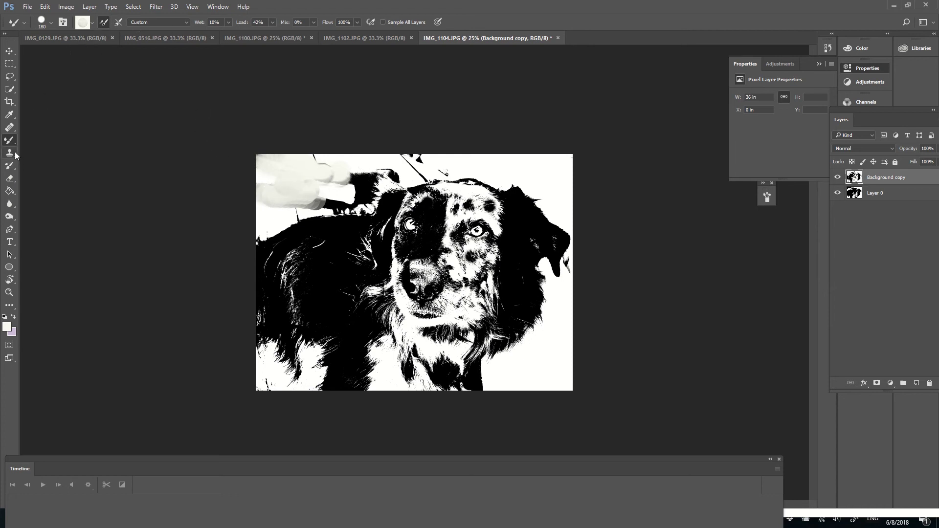
left_click(90, 23)
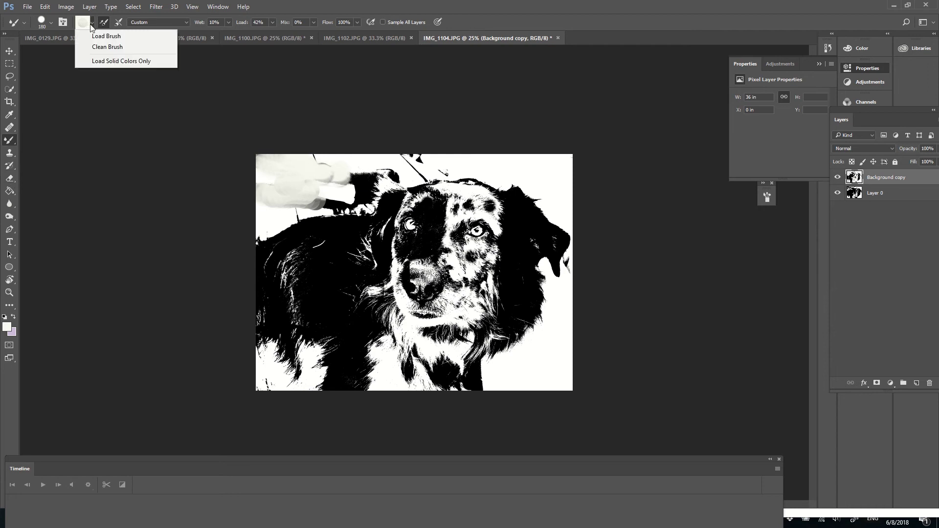
left_click(102, 50)
mouse_move(350, 179)
left_mouse_down()
mouse_move(325, 184)
mouse_move(315, 169)
mouse_move(326, 167)
mouse_move(314, 184)
mouse_move(327, 201)
mouse_move(299, 200)
left_mouse_up()
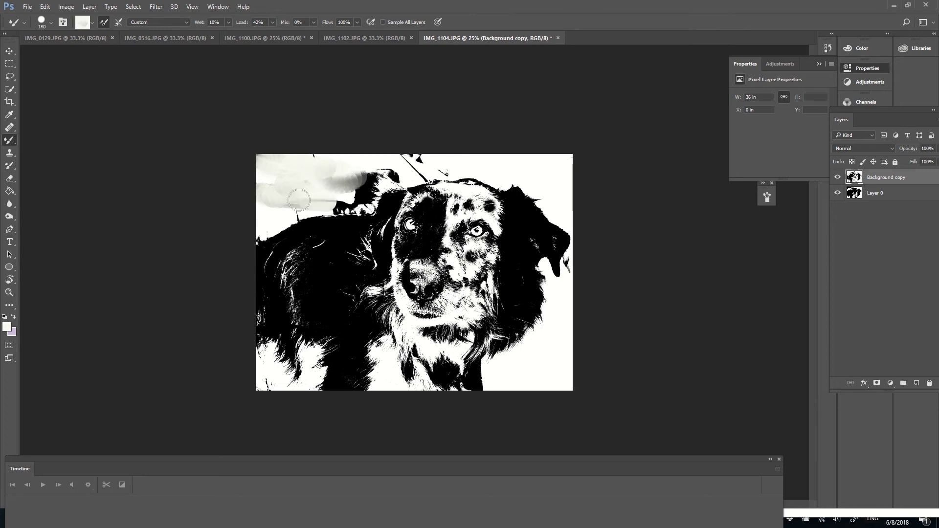
- Switch to a soft-edged 180 px brush and paint over the dark remnants beside the left-hand ear and the lines above the head
left_click(49, 25)
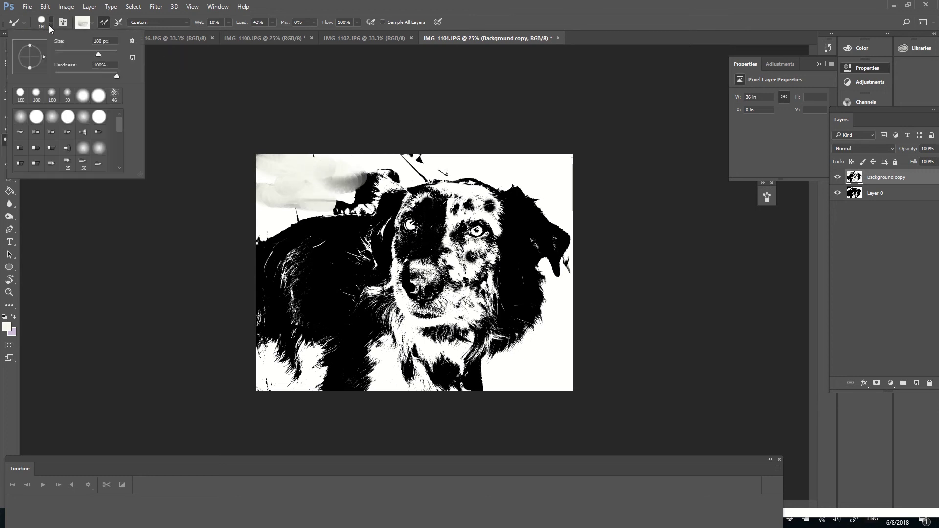
left_click(82, 99)
mouse_move(331, 177)
left_mouse_down()
mouse_move(302, 197)
mouse_move(350, 181)
mouse_move(362, 192)
mouse_move(367, 169)
mouse_move(350, 199)
mouse_move(335, 202)
mouse_move(361, 197)
mouse_move(338, 202)
left_mouse_up()
mouse_move(414, 157)
left_mouse_down()
mouse_move(434, 162)
mouse_move(403, 155)
left_mouse_up()
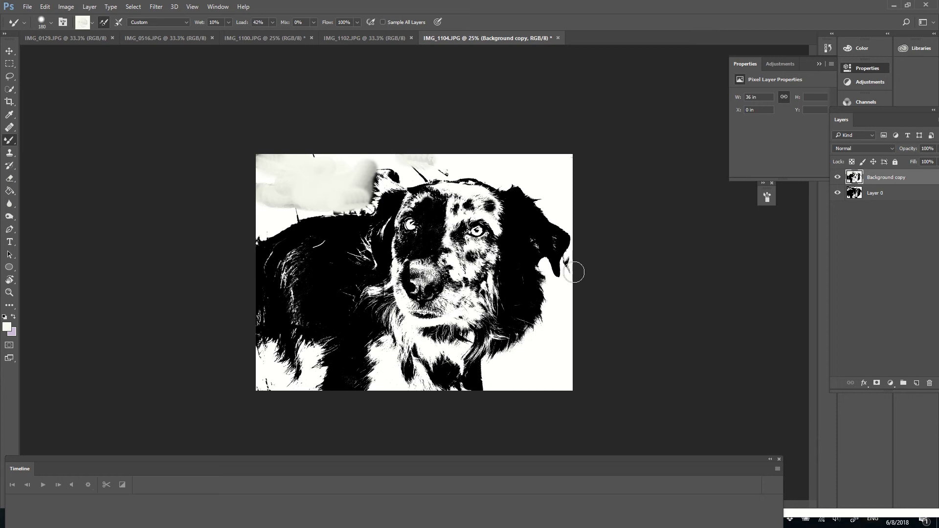
- Paint out the leftover marks by the right-hand ear tip, above the head, and along the upper left background
left_click_drag(573, 264, 582, 269)
mouse_move(401, 169)
left_mouse_down()
mouse_move(399, 170)
mouse_move(383, 154)
mouse_move(422, 171)
mouse_move(444, 168)
left_mouse_up()
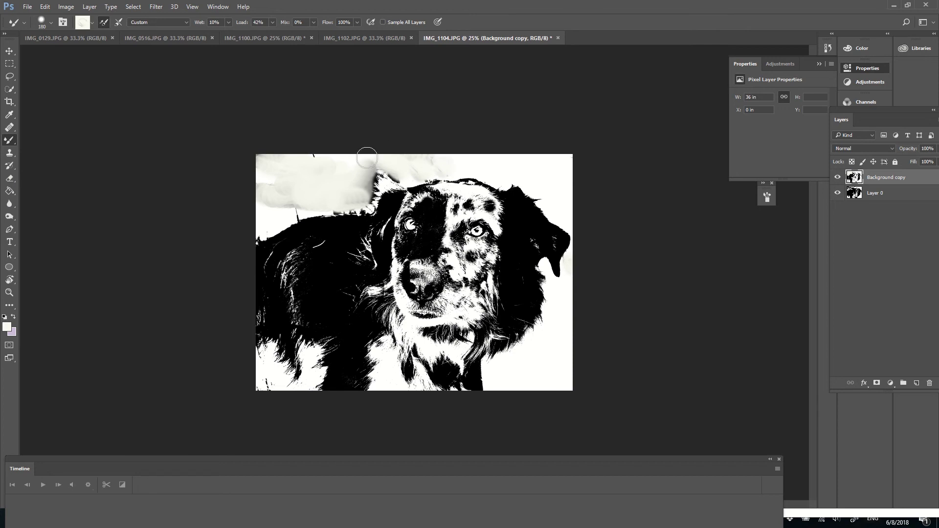
mouse_move(303, 200)
left_mouse_down()
mouse_move(272, 199)
mouse_move(265, 172)
mouse_move(319, 161)
left_mouse_up()
mouse_move(392, 159)
left_mouse_down()
mouse_move(364, 171)
mouse_move(359, 196)
mouse_move(287, 189)
mouse_move(404, 172)
mouse_move(402, 159)
left_mouse_up()
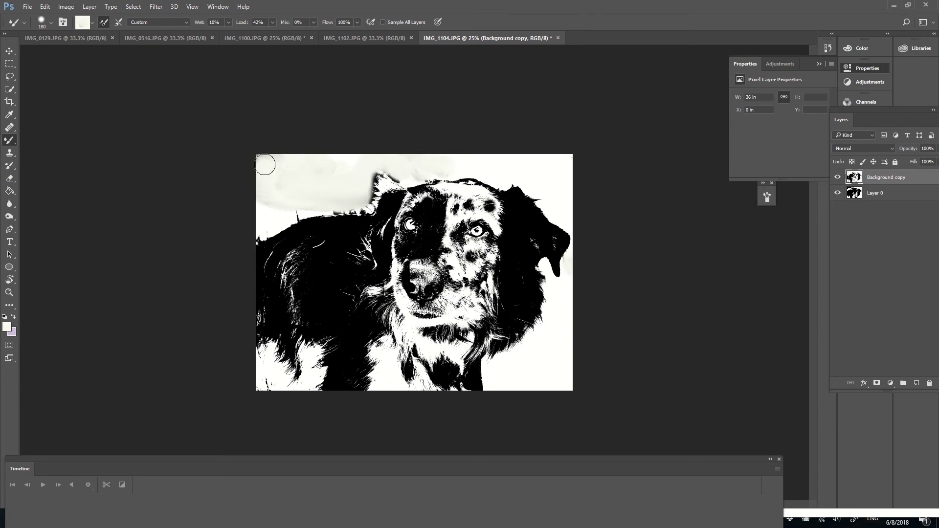
left_click_drag(265, 164, 255, 152)
- Save a JPEG copy named mia in the Downloads folder at Maximum quality 12
left_click(27, 6)
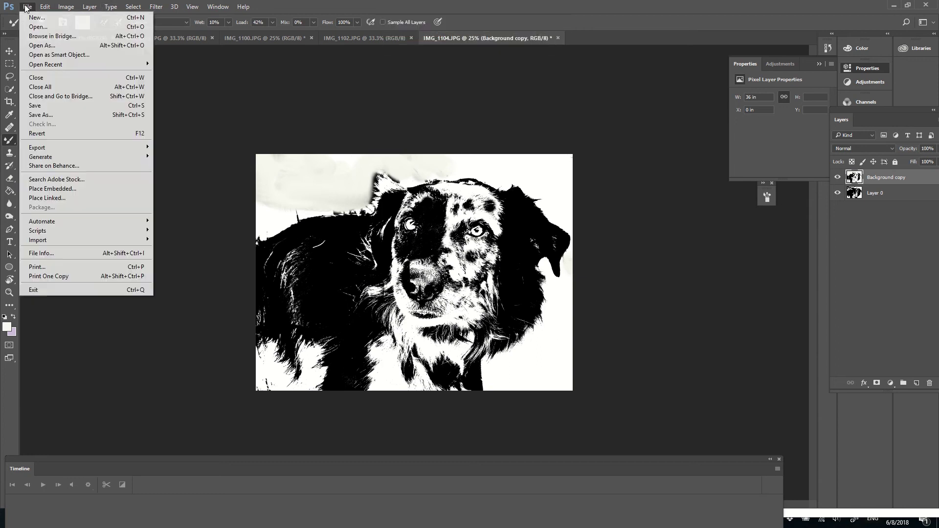
left_click(47, 115)
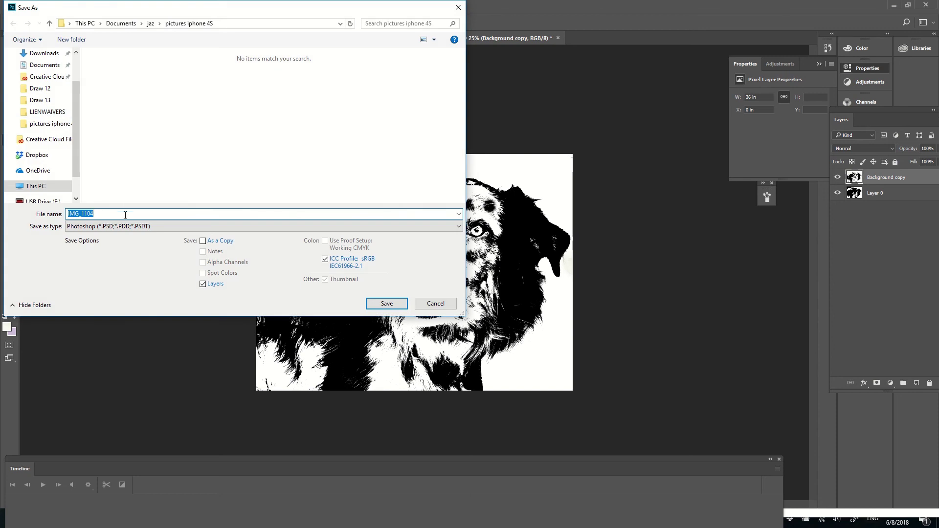
left_click(138, 226)
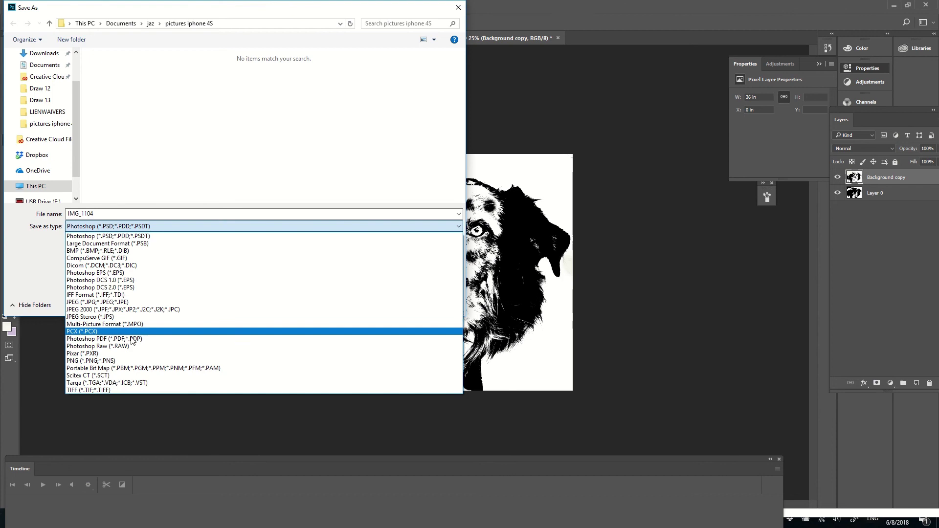
left_click(112, 302)
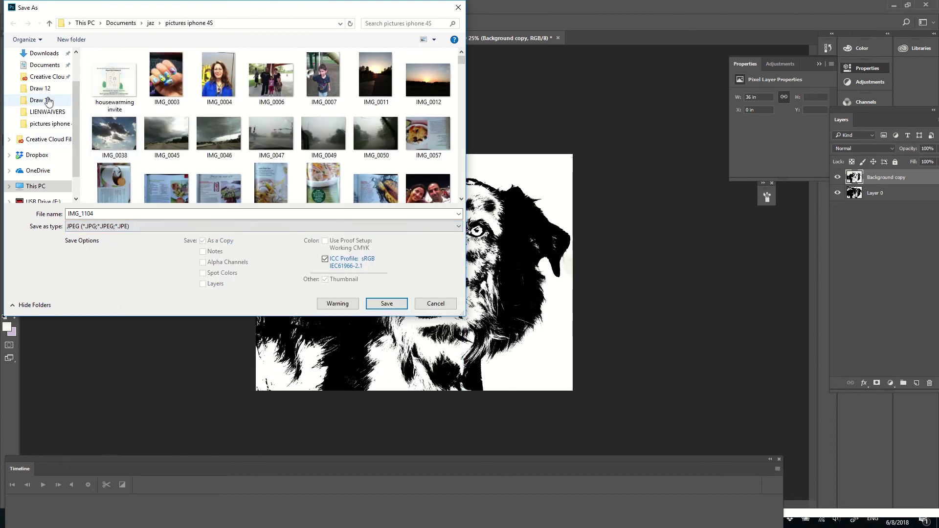
left_click(49, 54)
left_click(157, 216)
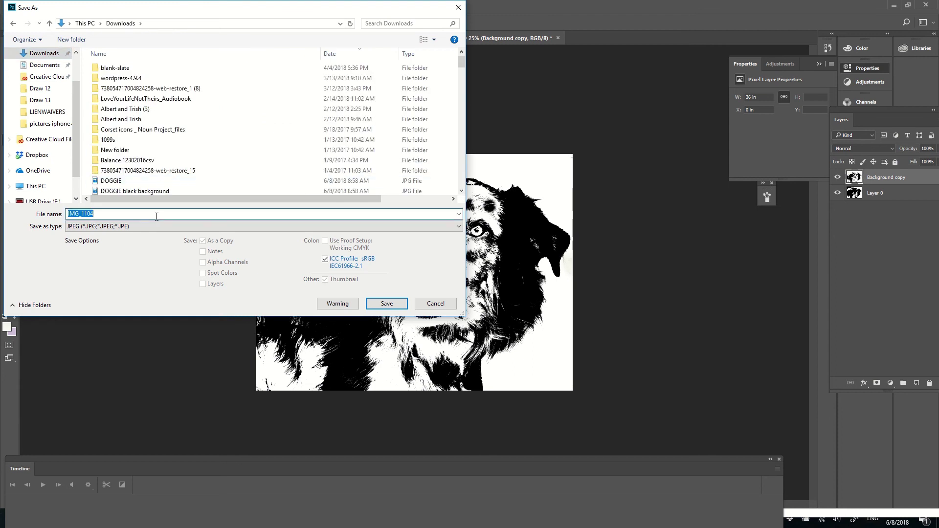
type("mia")
left_click(380, 301)
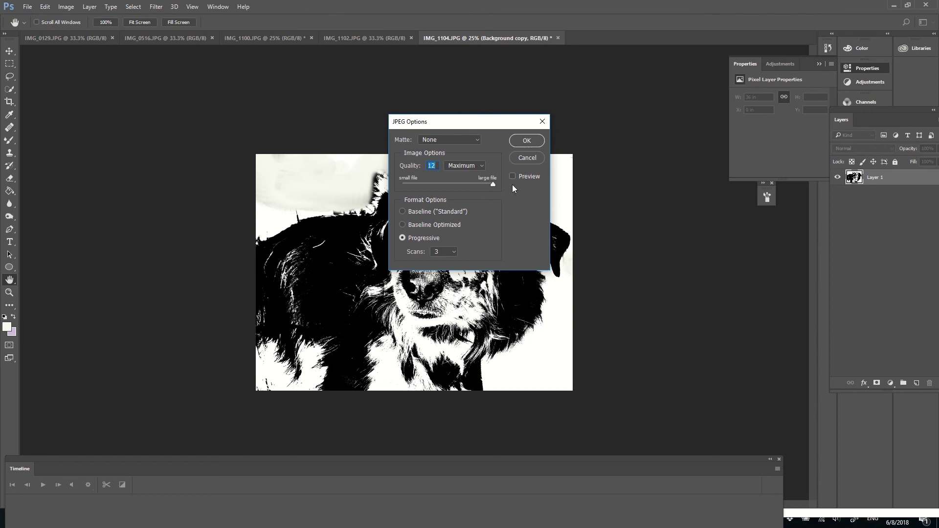
left_click(531, 141)
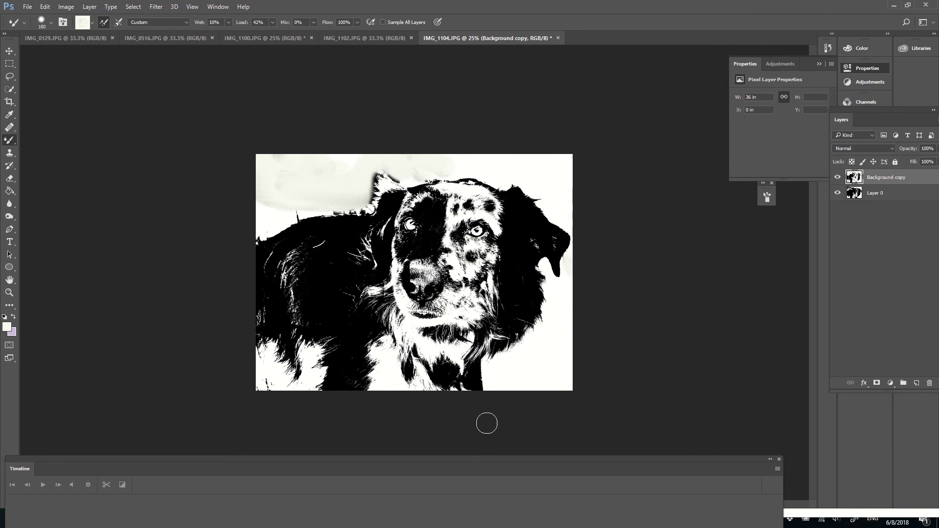
key("super")
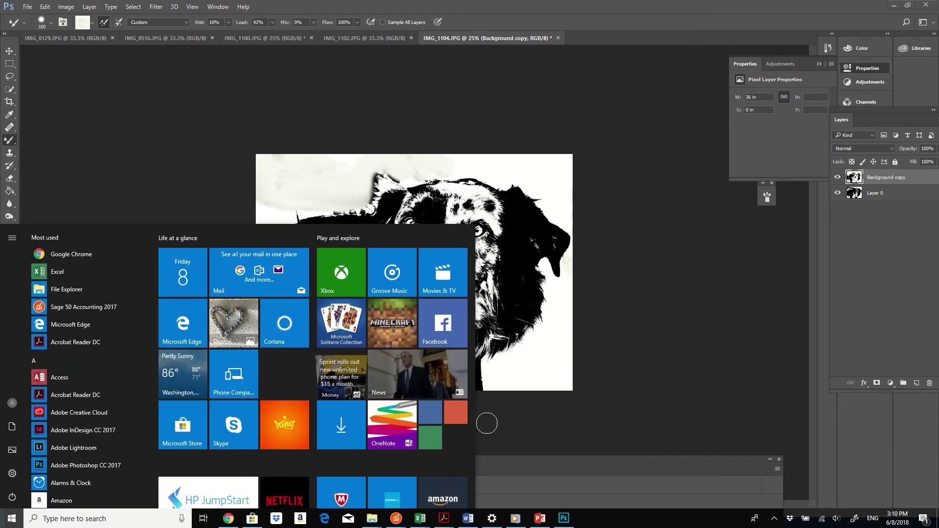
- Launch Silhouette Studio
type("silhouett")
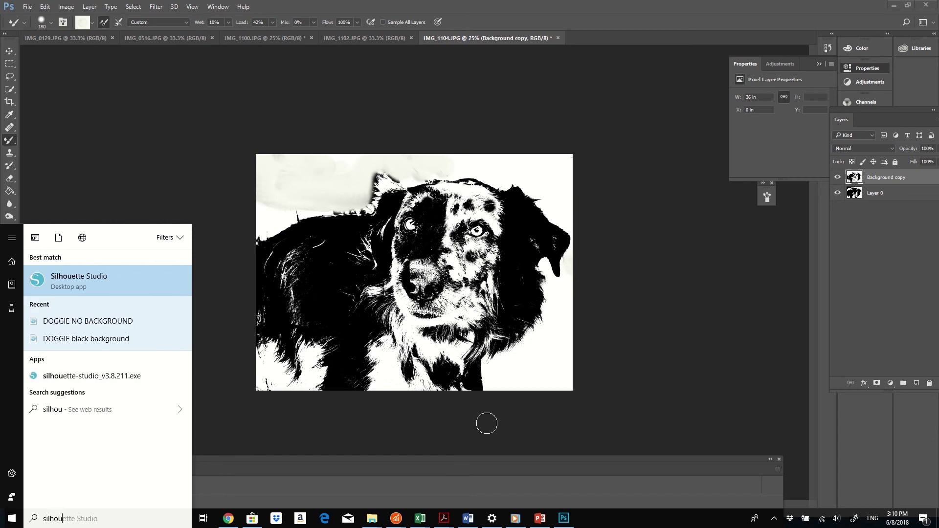
type("e")
key("Return")
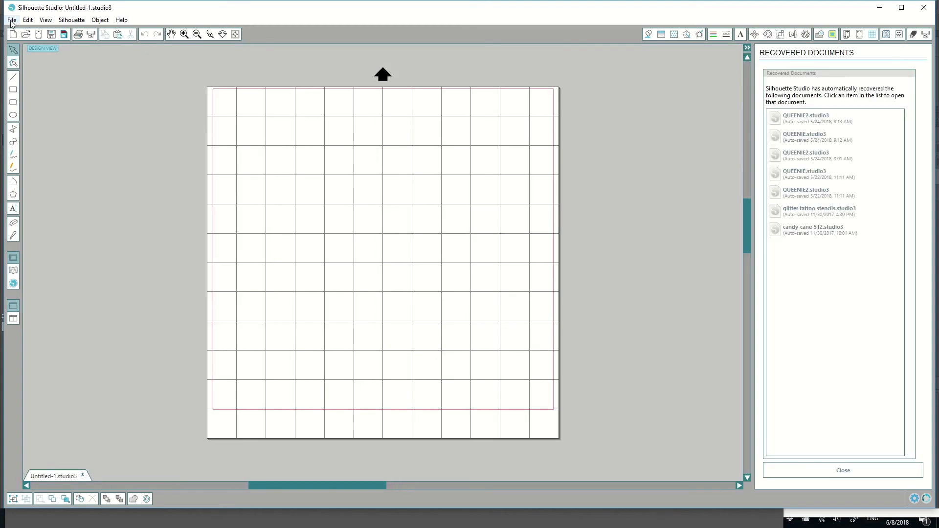
- Open the saved stencil image mia.jpg from the Downloads folder
left_click(11, 20)
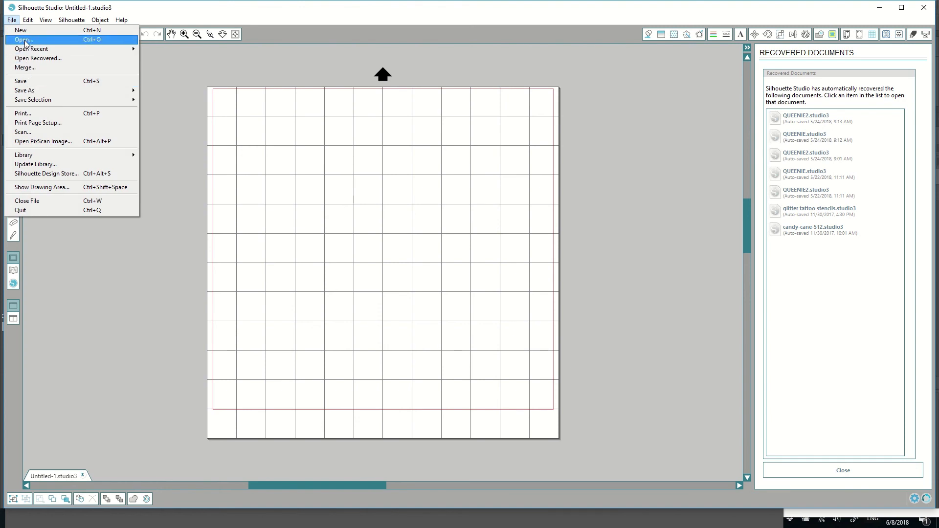
left_click(25, 40)
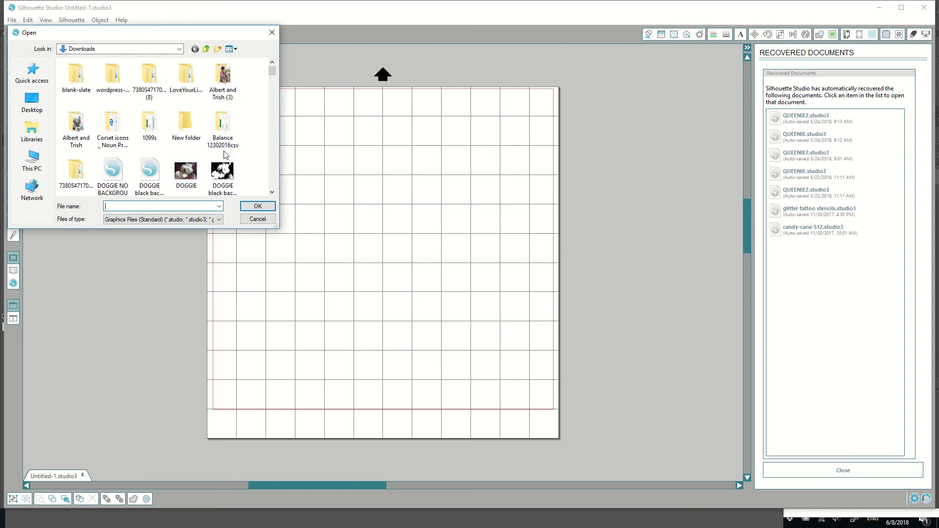
scroll(176, 140, "down", 2)
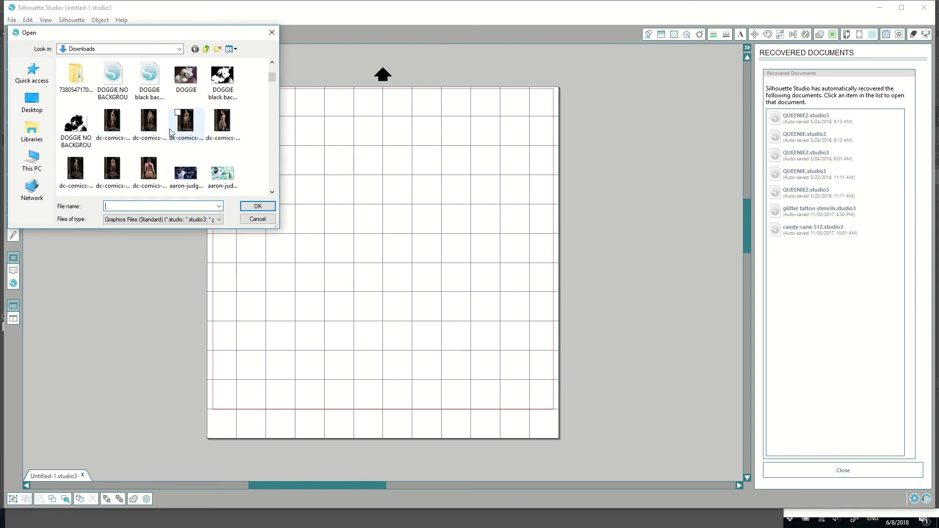
type("mia")
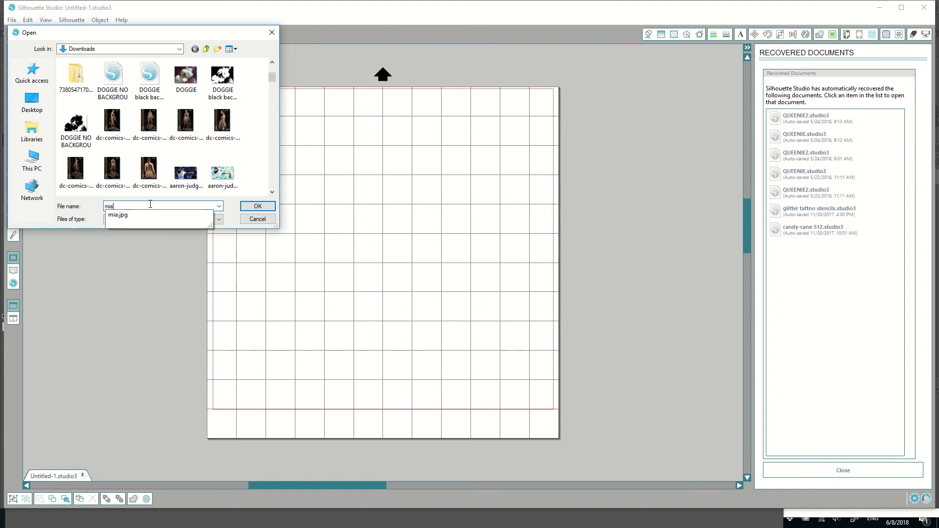
left_click(158, 215)
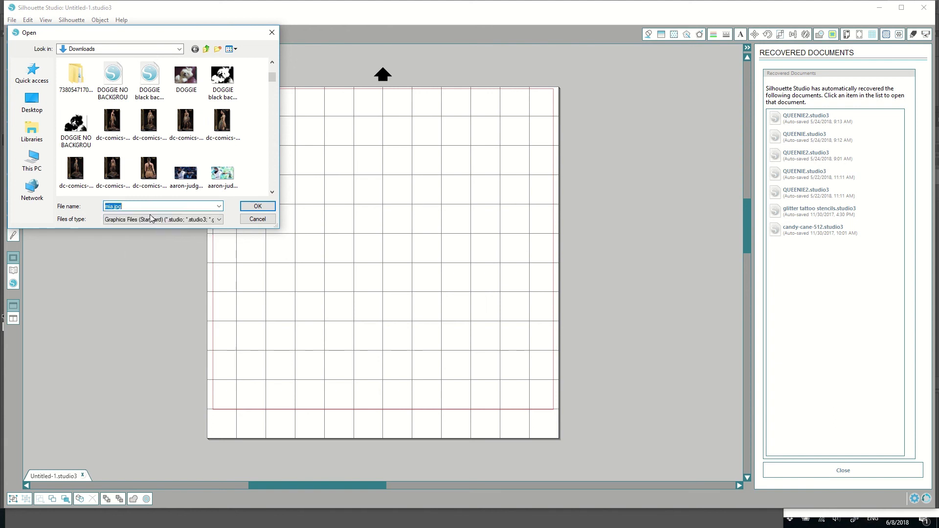
left_click(257, 206)
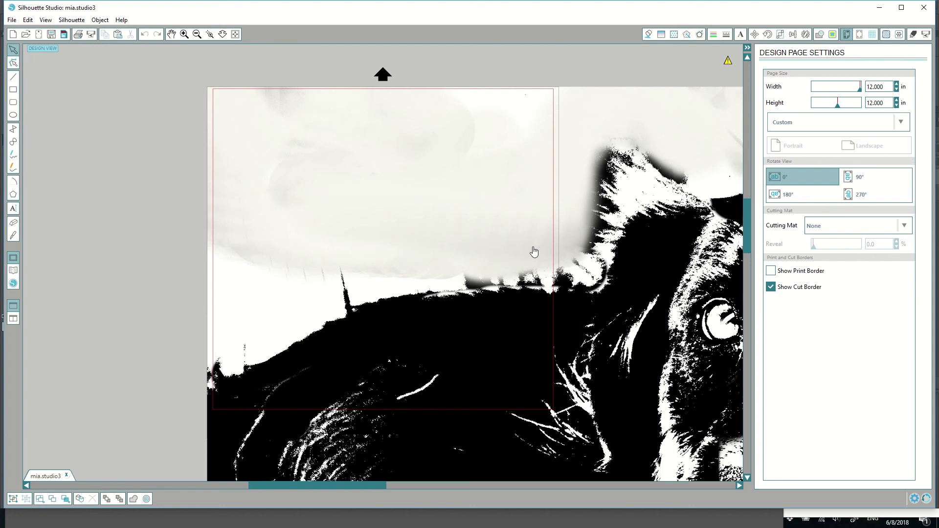
- Scale the dog image down to about 8.2 in wide and place it within the upper part of the page's cut border
left_click_drag(521, 272, 469, 311)
left_click(115, 196)
left_click(220, 214)
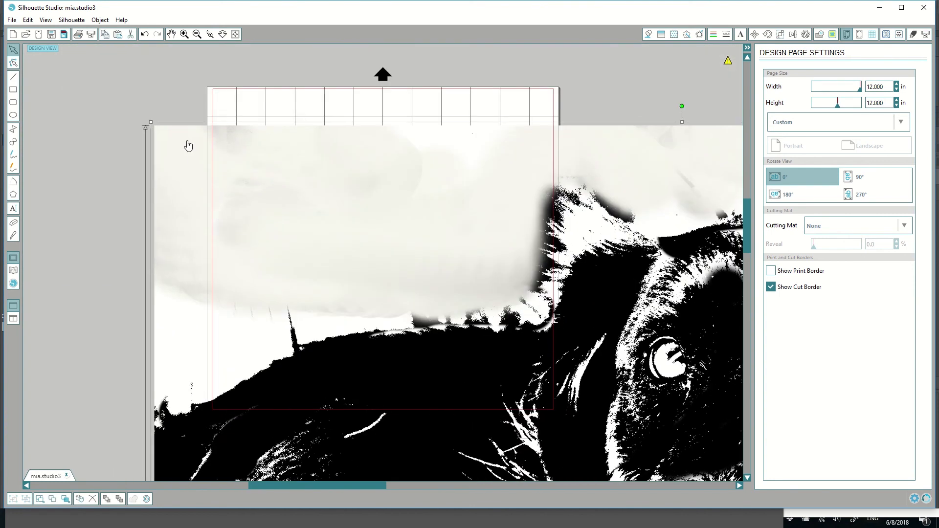
left_click_drag(164, 128, 345, 270)
left_click_drag(427, 329, 180, 145)
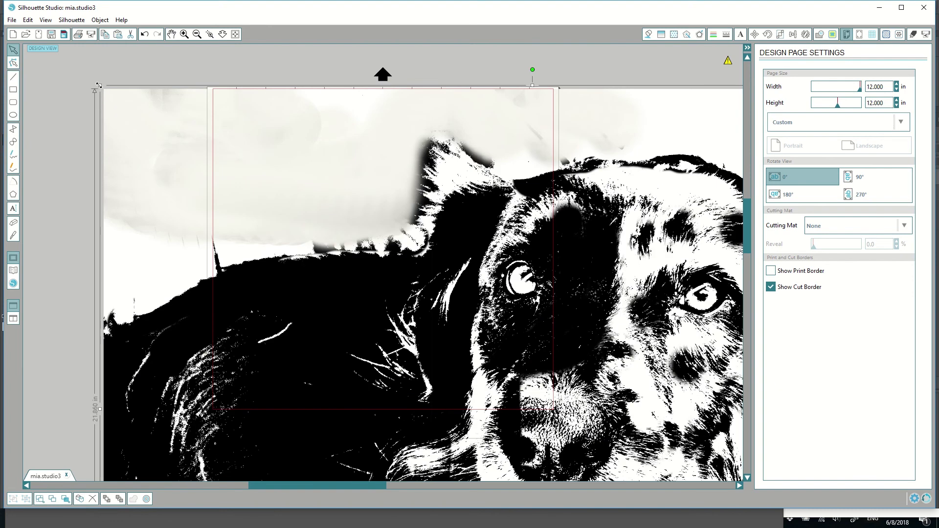
left_click_drag(99, 86, 191, 83)
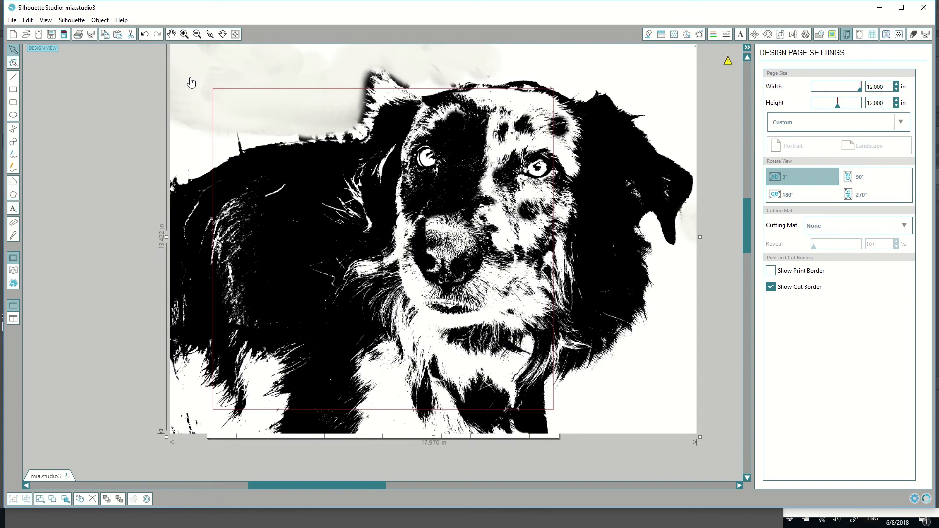
left_click_drag(191, 139, 197, 204)
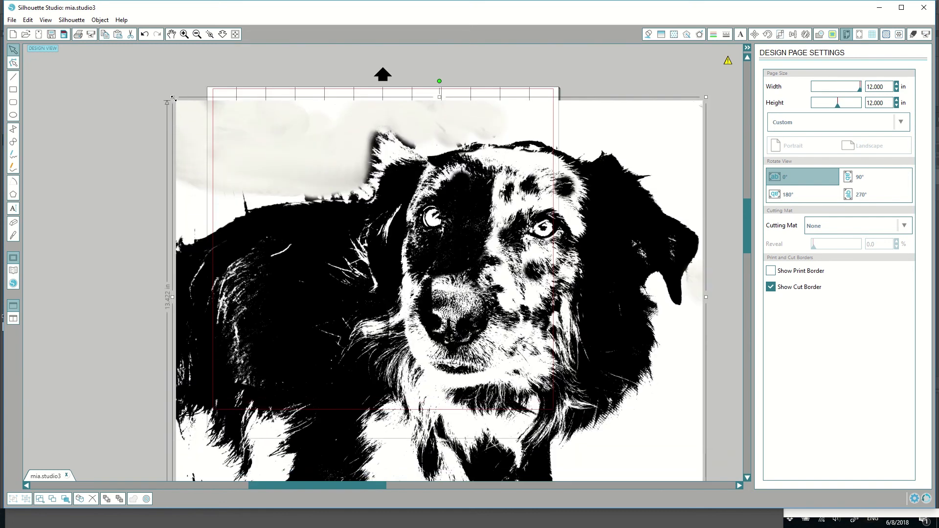
left_click_drag(174, 98, 357, 248)
left_click_drag(500, 346, 345, 218)
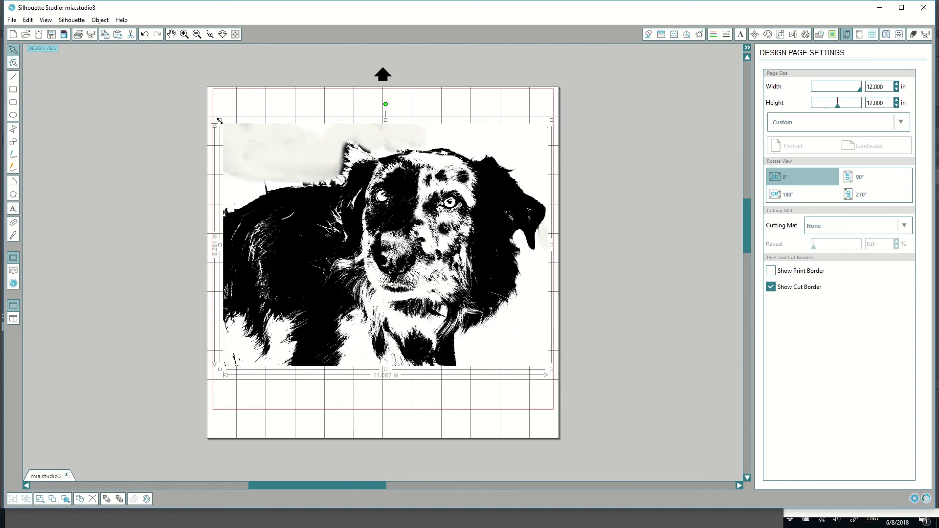
left_click_drag(219, 121, 305, 186)
left_click_drag(405, 248, 341, 191)
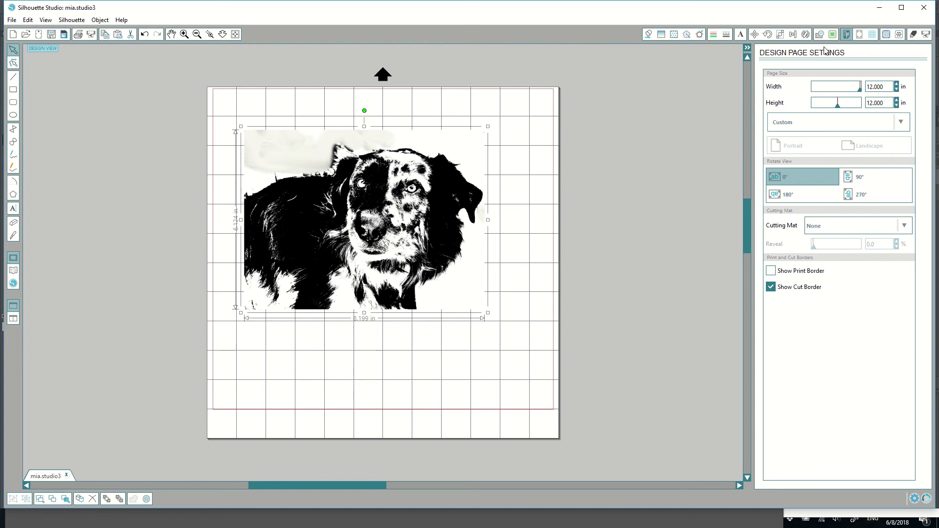
- Trace the area around the whole dog image with the high pass filter set to 104
left_click(832, 35)
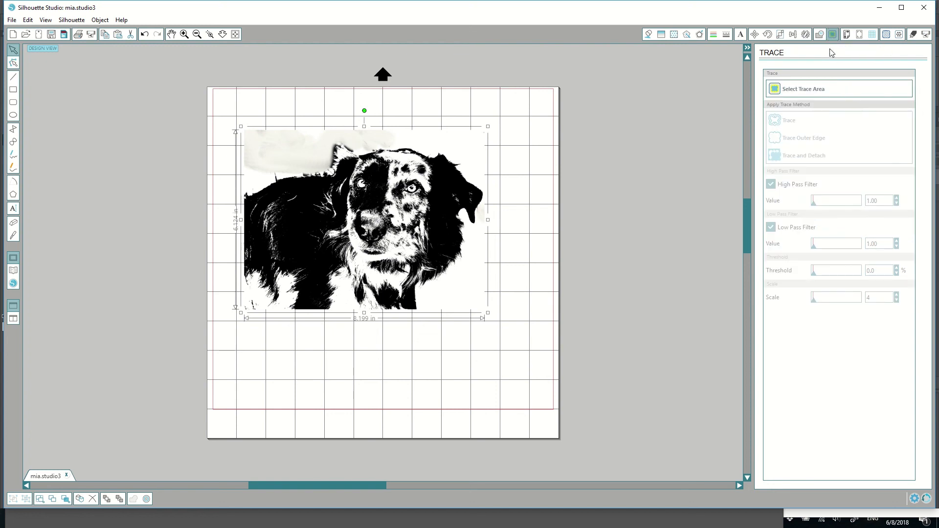
left_click(799, 91)
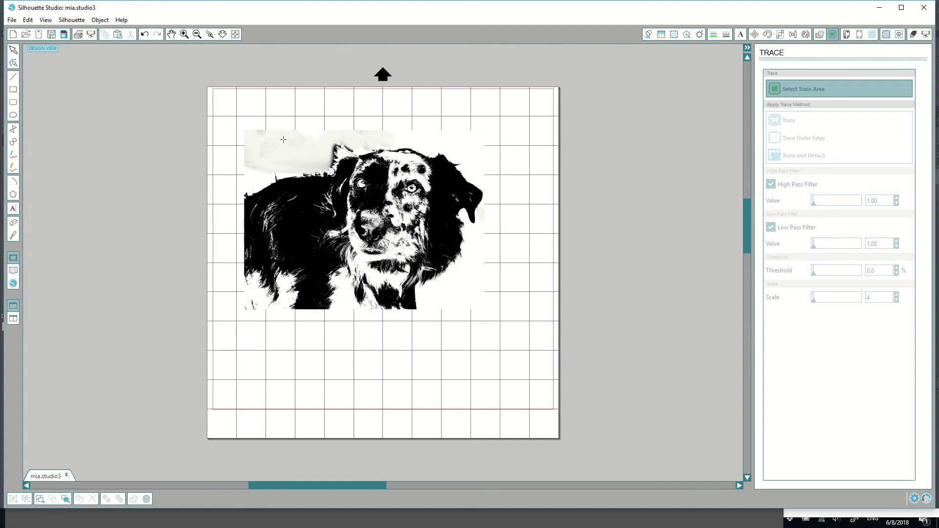
mouse_move(243, 138)
left_mouse_down()
mouse_move(472, 179)
mouse_move(489, 310)
mouse_move(499, 311)
mouse_move(487, 309)
left_mouse_up()
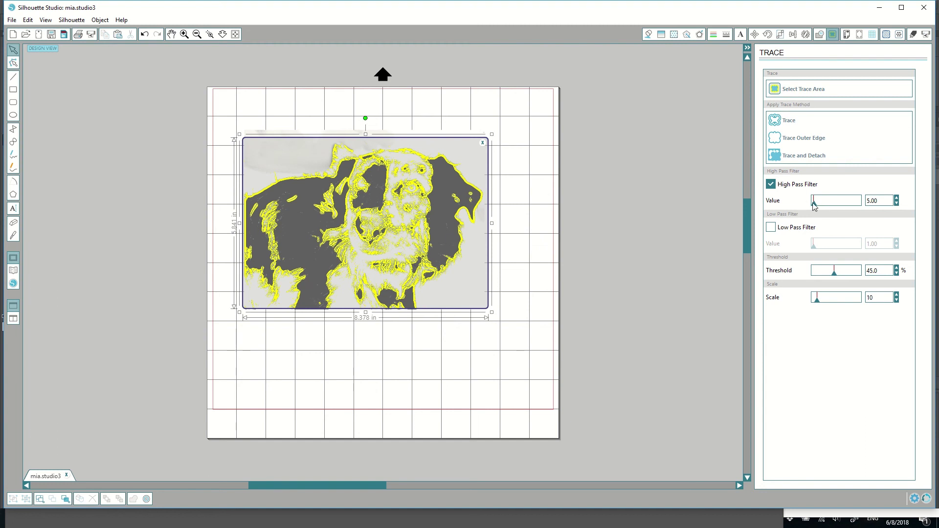
left_click_drag(815, 204, 830, 205)
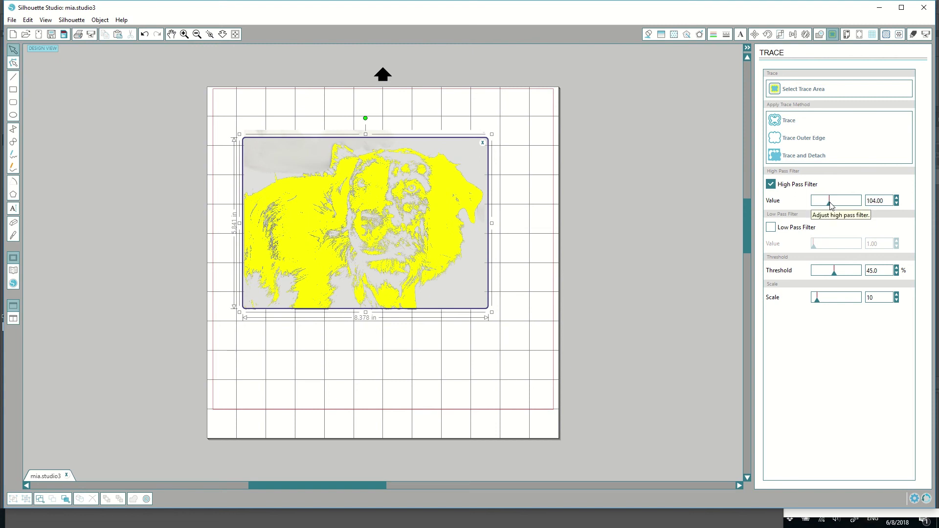
left_click(789, 121)
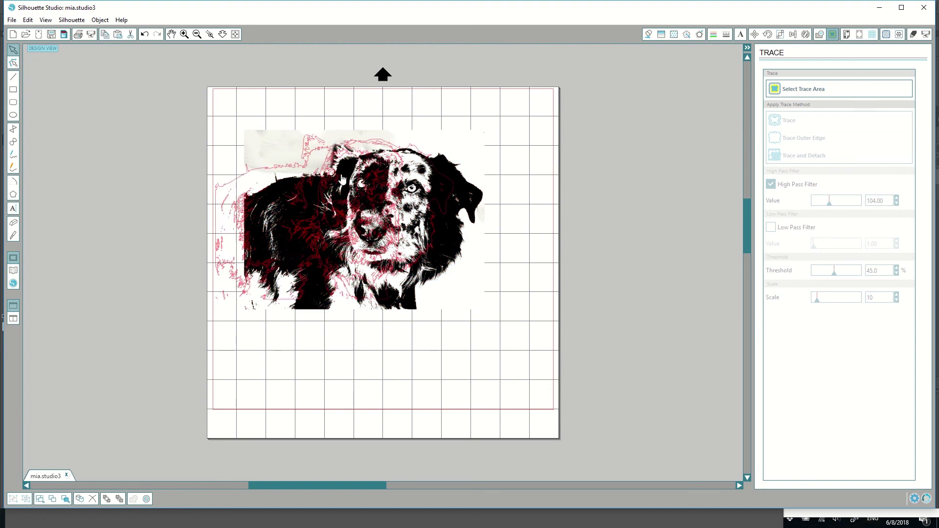
- Separate the traced outline from the source picture, placing the picture past the page's right edge and the outline on the page
left_click_drag(343, 180, 171, 141)
mouse_move(343, 215)
left_mouse_down()
mouse_move(451, 221)
mouse_move(601, 267)
left_mouse_up()
mouse_move(178, 187)
left_mouse_down()
mouse_move(299, 208)
mouse_move(362, 191)
mouse_move(358, 202)
left_mouse_up()
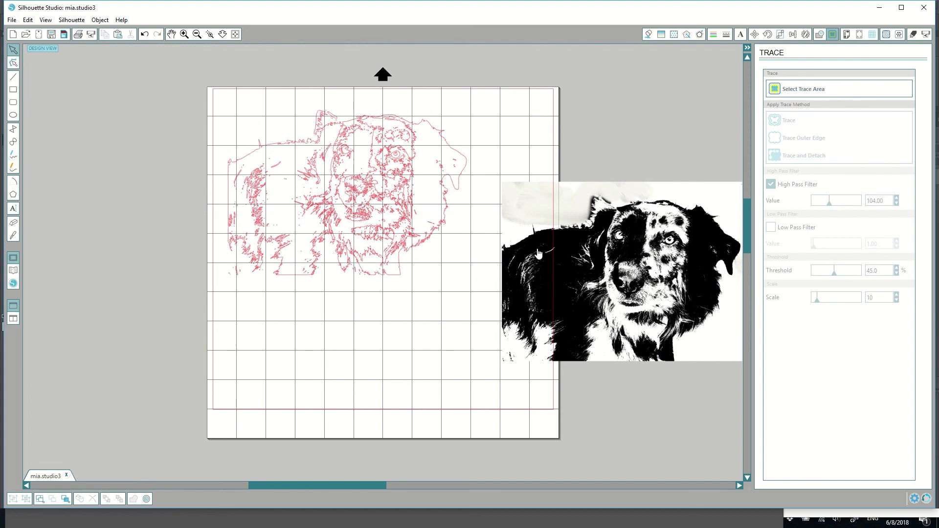
left_click_drag(629, 283, 633, 336)
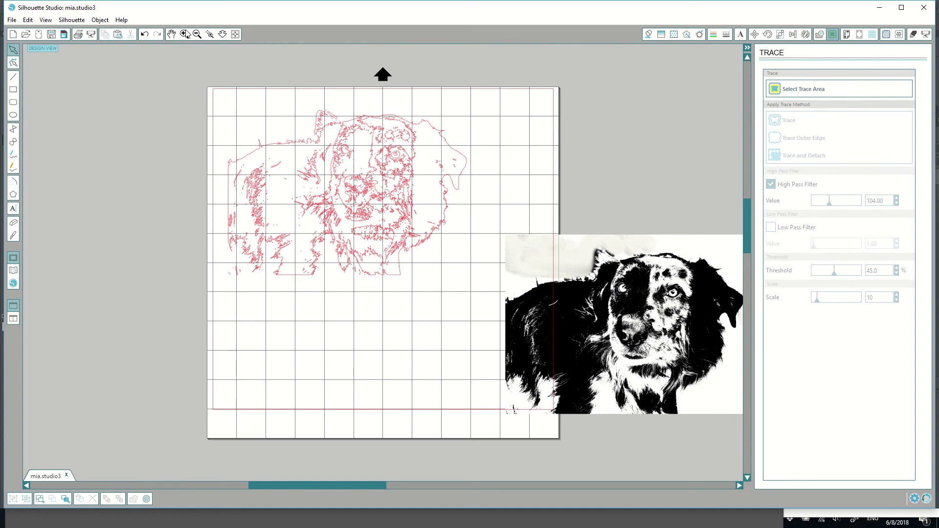
- Move the traced dog outline slightly right and down on the page, and inspect its detail up close
left_click(185, 34)
left_click(185, 34)
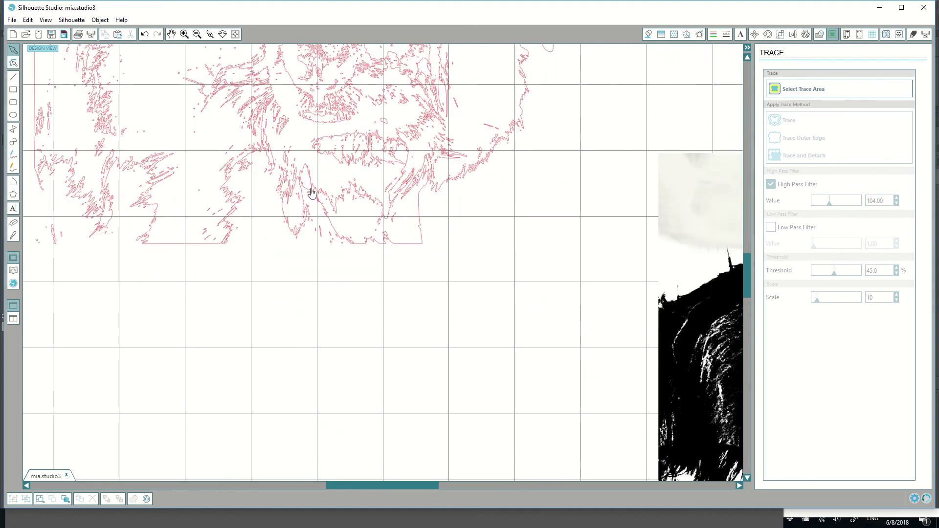
left_click_drag(312, 192, 318, 272)
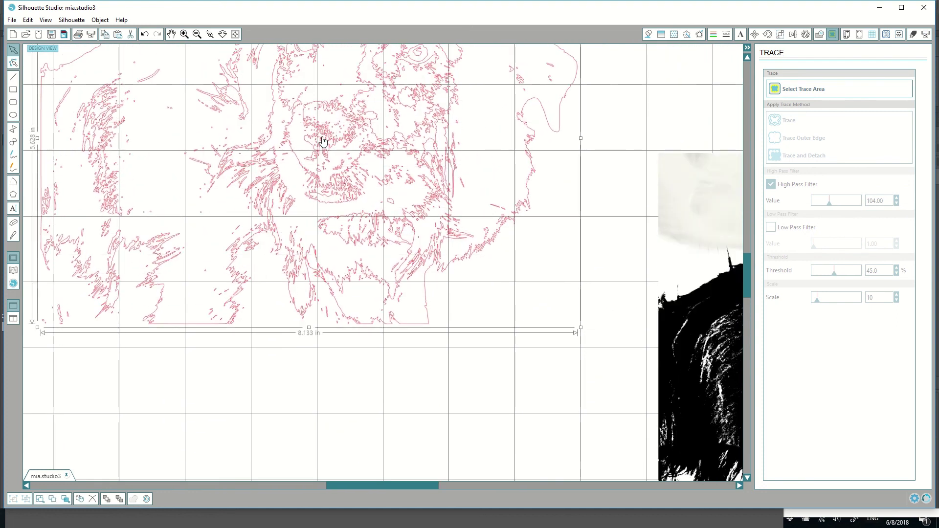
mouse_move(335, 101)
left_mouse_down()
mouse_move(338, 157)
mouse_move(352, 166)
left_mouse_up()
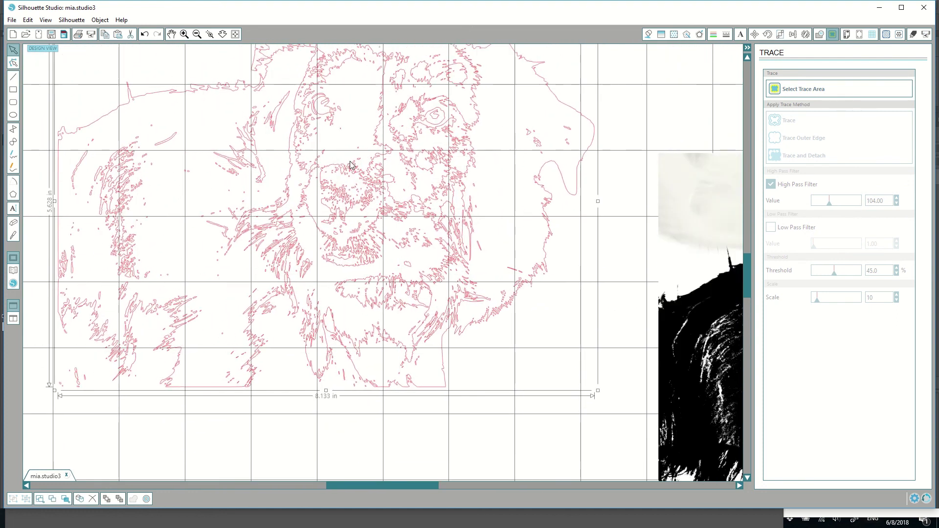
left_click_drag(746, 289, 734, 256)
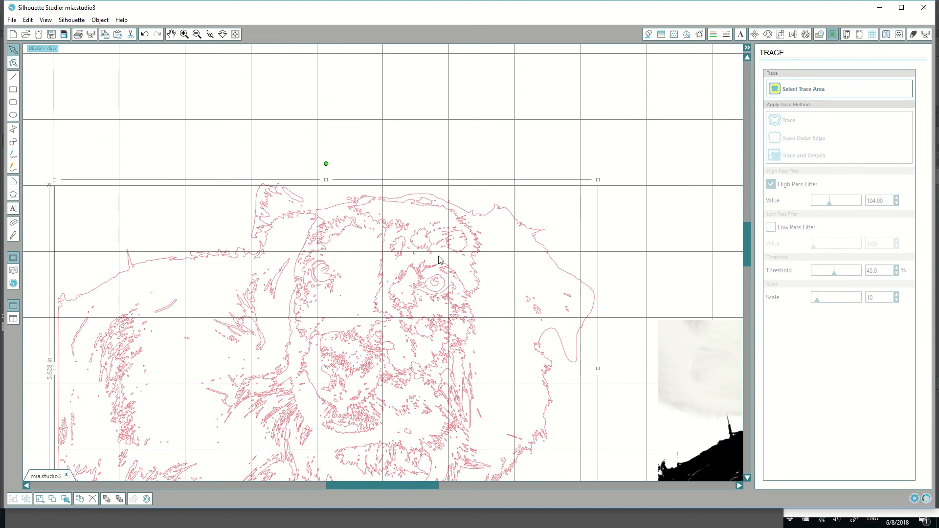
left_click_drag(415, 268, 429, 190)
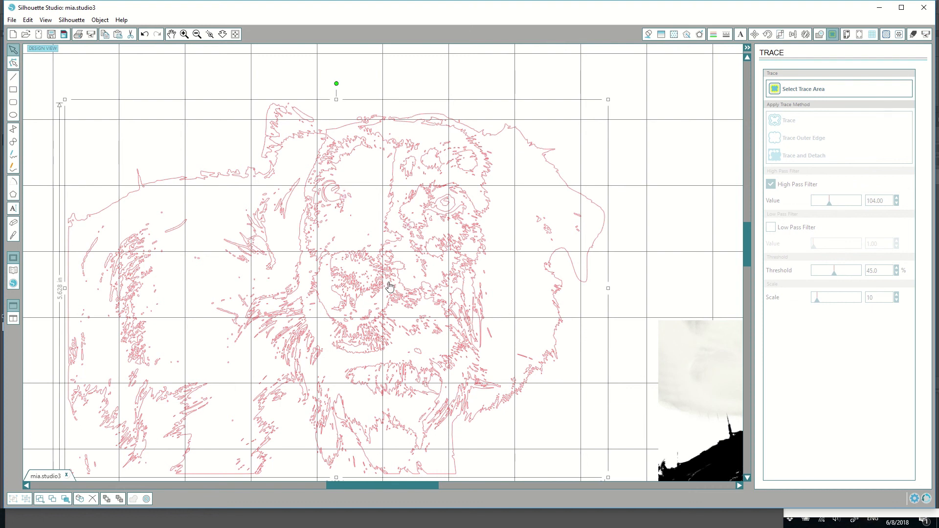
left_click_drag(380, 274, 396, 235)
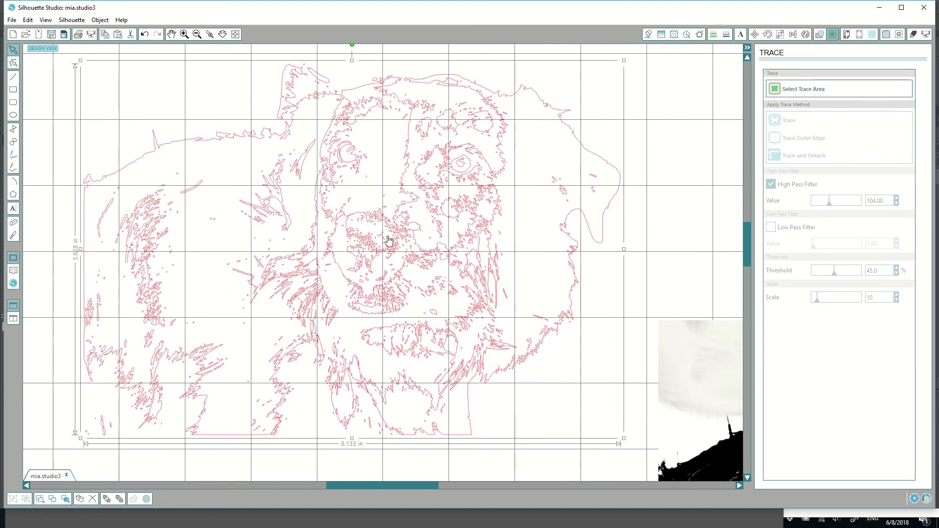
- Nudge the traced outline slightly left and down, and examine its lines across the dog's head and body
scroll(381, 237, "down", 1)
scroll(381, 237, "up", 1)
scroll(381, 235, "up", 1)
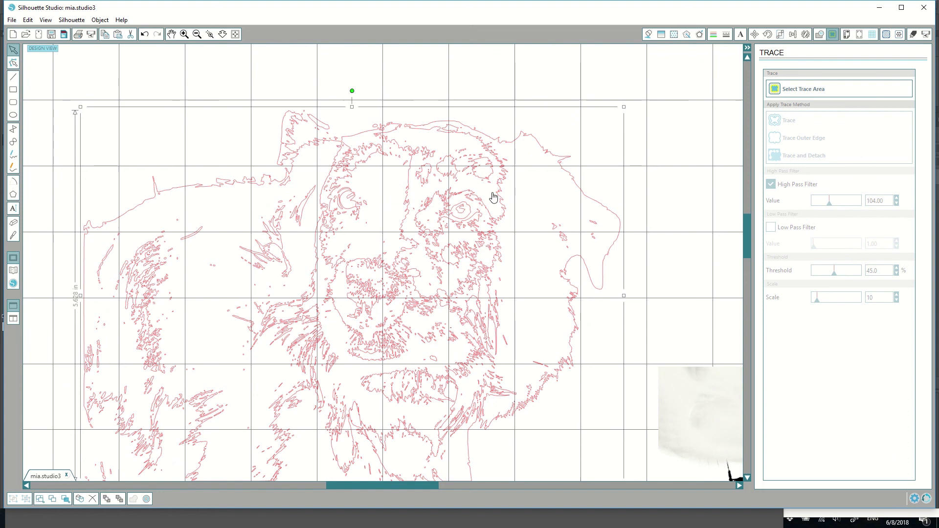
left_click_drag(746, 240, 750, 262)
left_click_drag(561, 255, 537, 271)
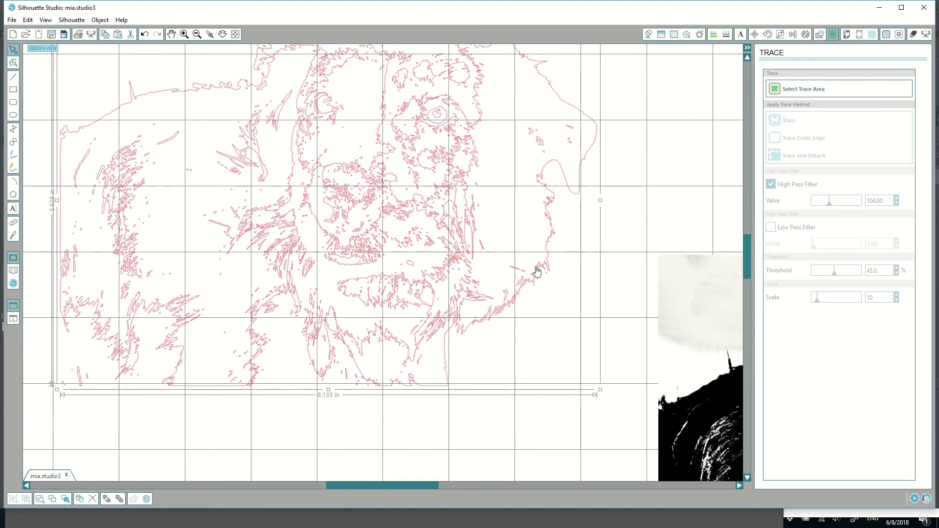
mouse_move(416, 486)
left_mouse_down()
mouse_move(377, 486)
mouse_move(539, 483)
mouse_move(499, 478)
left_mouse_up()
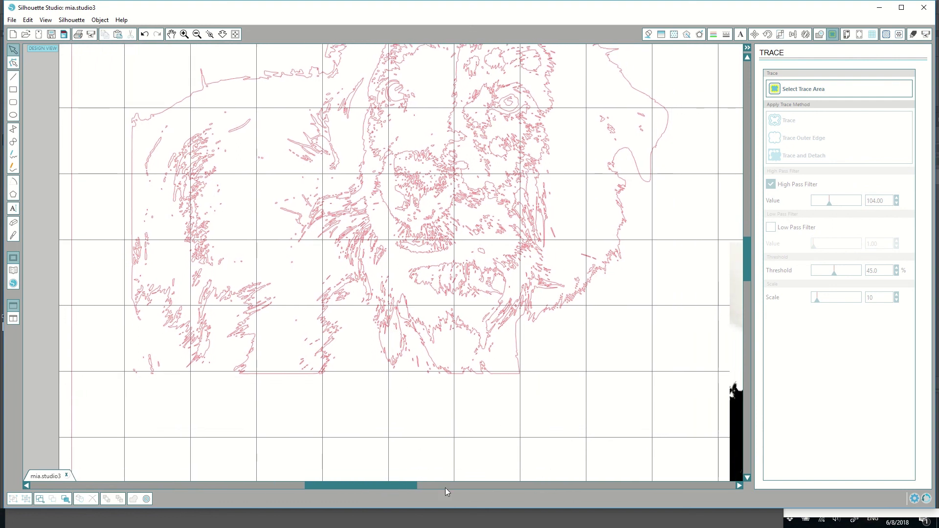
scroll(445, 478, "up", 2)
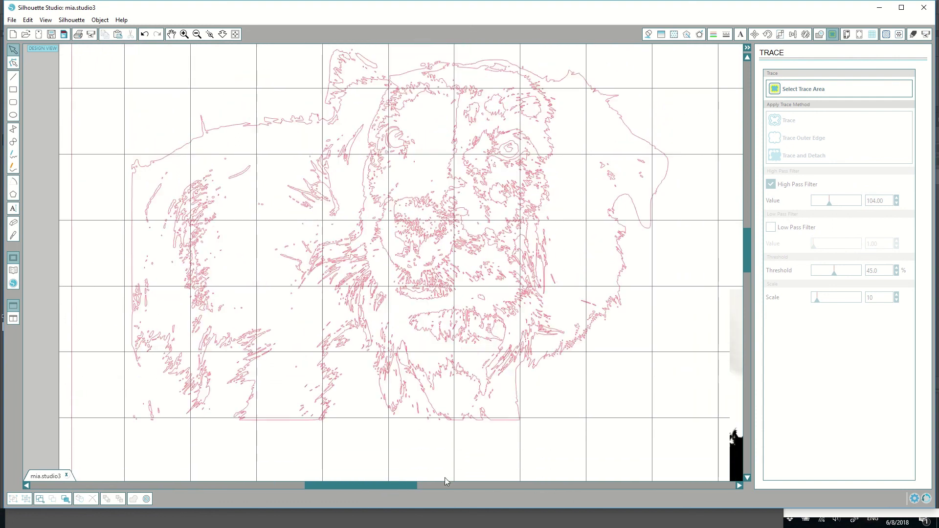
- Start a Save As of the traced dog design to generate its cut job
left_click(11, 20)
mouse_move(25, 93)
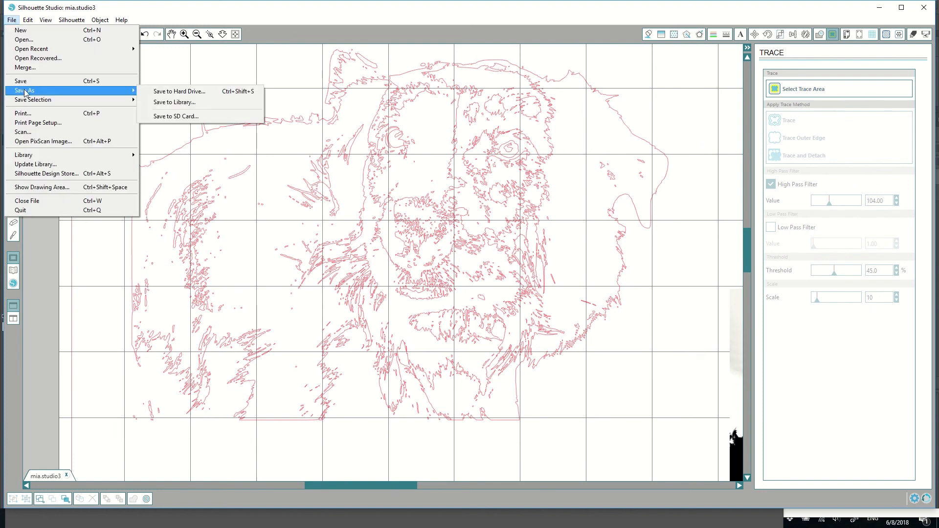
left_click(153, 102)
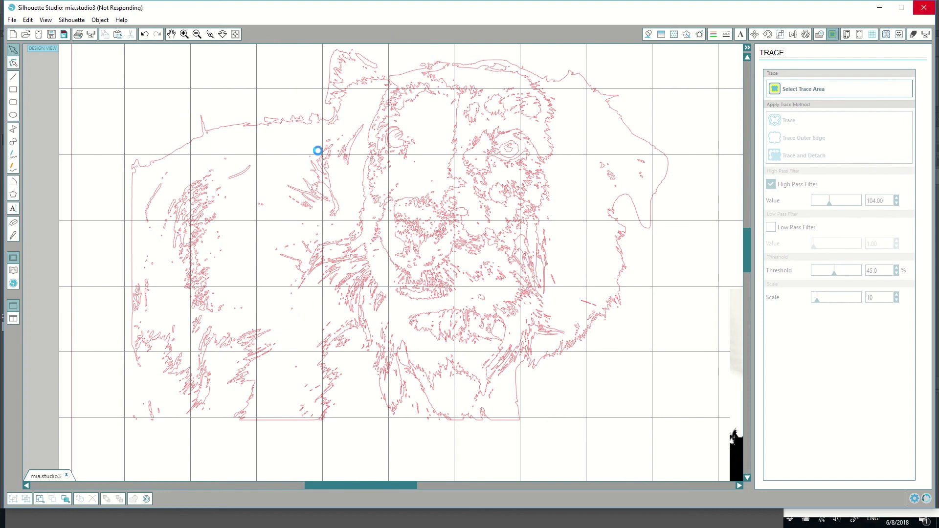
mouse_move(429, 6)
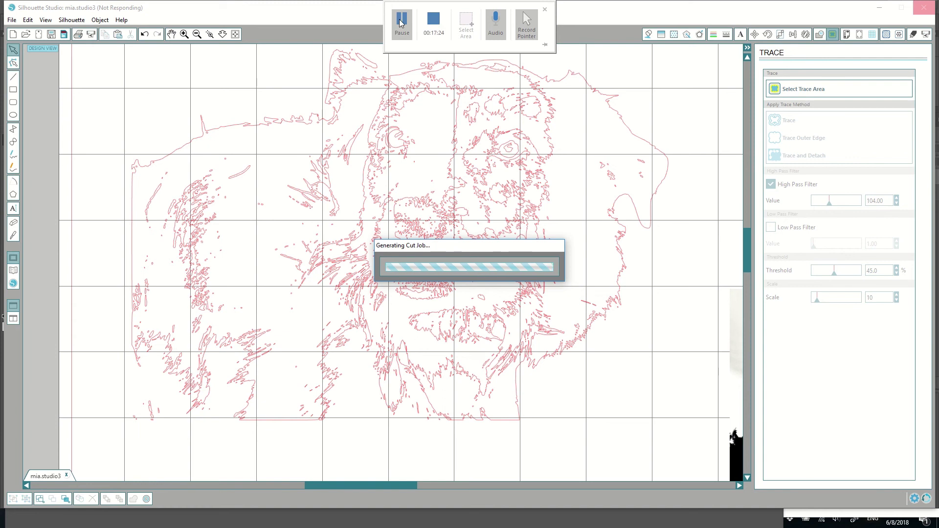